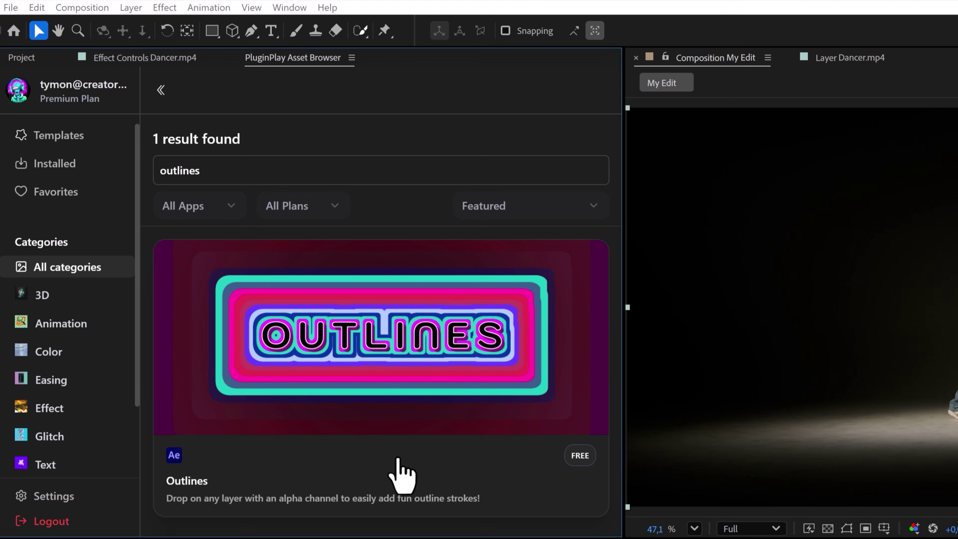
# Check the Outlines plugin's details, then browse the list of installed plugins in the asset browser.
pyautogui.click(253, 299)
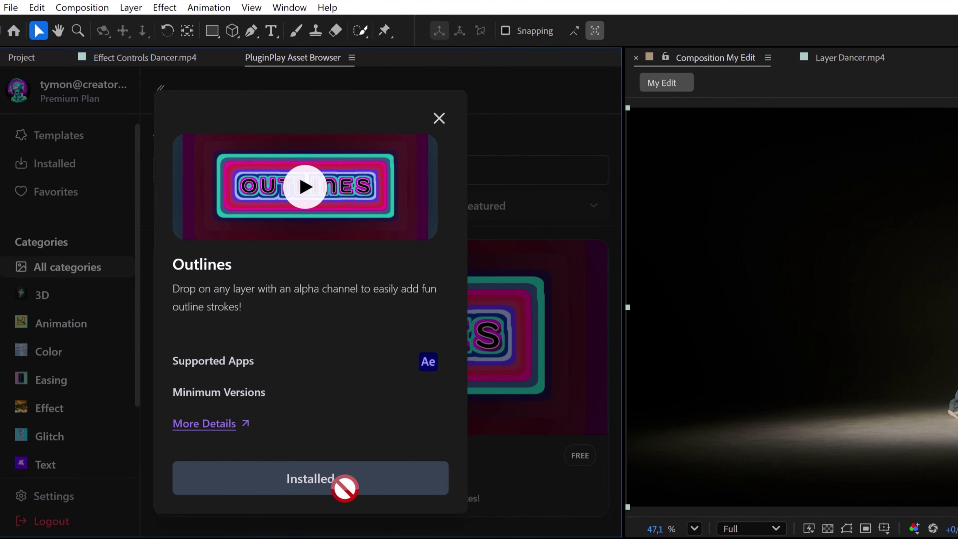
pyautogui.click(439, 118)
pyautogui.click(94, 170)
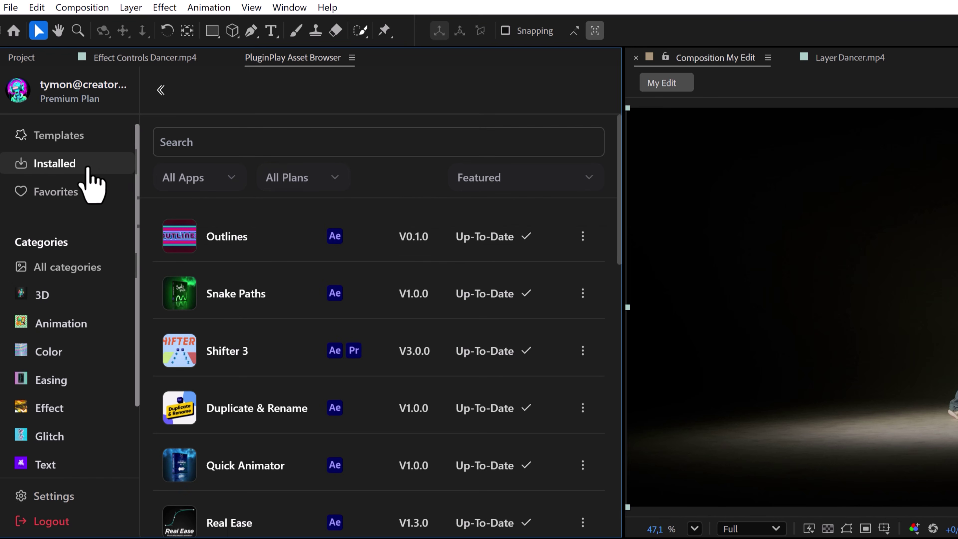
pyautogui.scroll(-4, 380, 200)
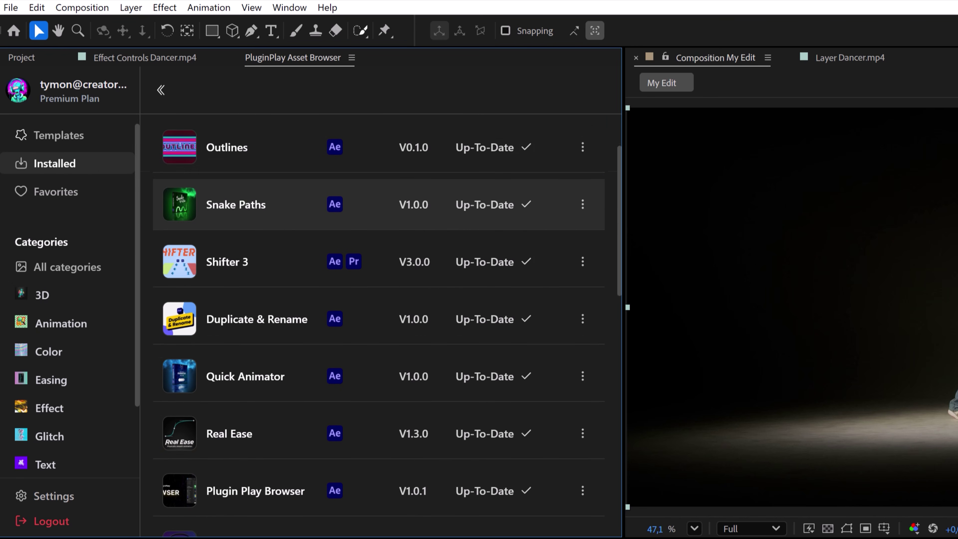
pyautogui.scroll(-2, 380, 324)
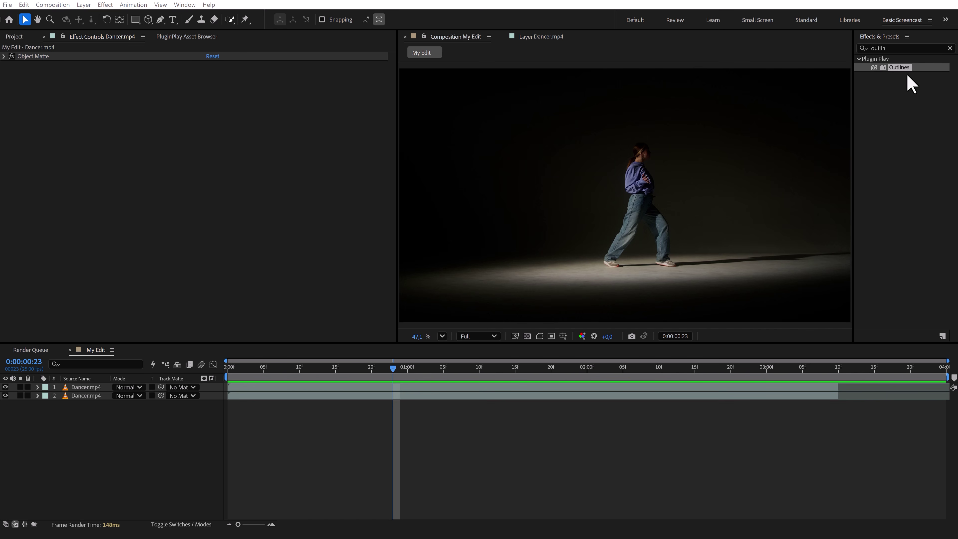
# Apply the Outlines effect to the upper Dancer.mp4 layer at 0:00:00:18 and reduce its outline size to 14.
pyautogui.moveTo(393, 368); pyautogui.dragTo(357, 368)
pyautogui.click(94, 396)
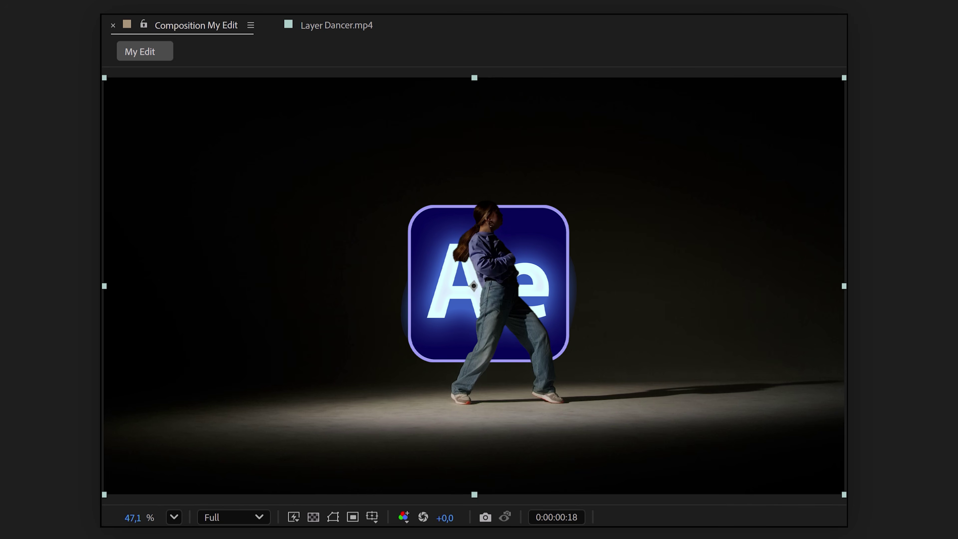
pyautogui.moveTo(900, 67); pyautogui.dragTo(89, 388)
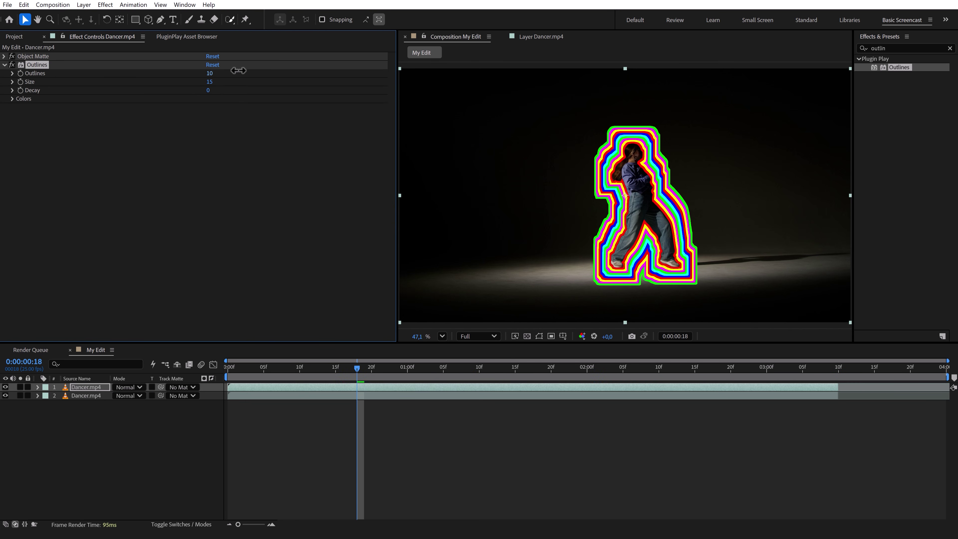
pyautogui.moveTo(209, 81); pyautogui.dragTo(207, 76)
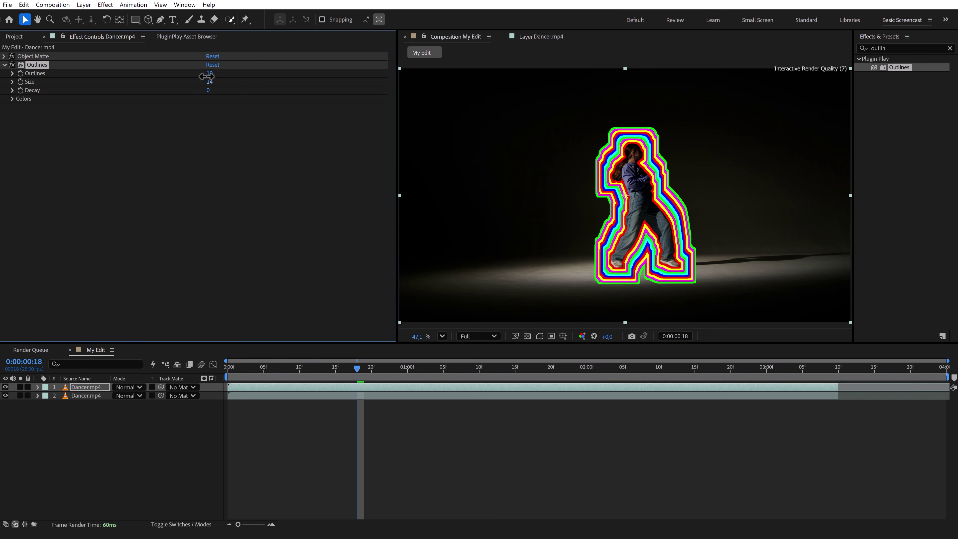
pyautogui.click(22, 125)
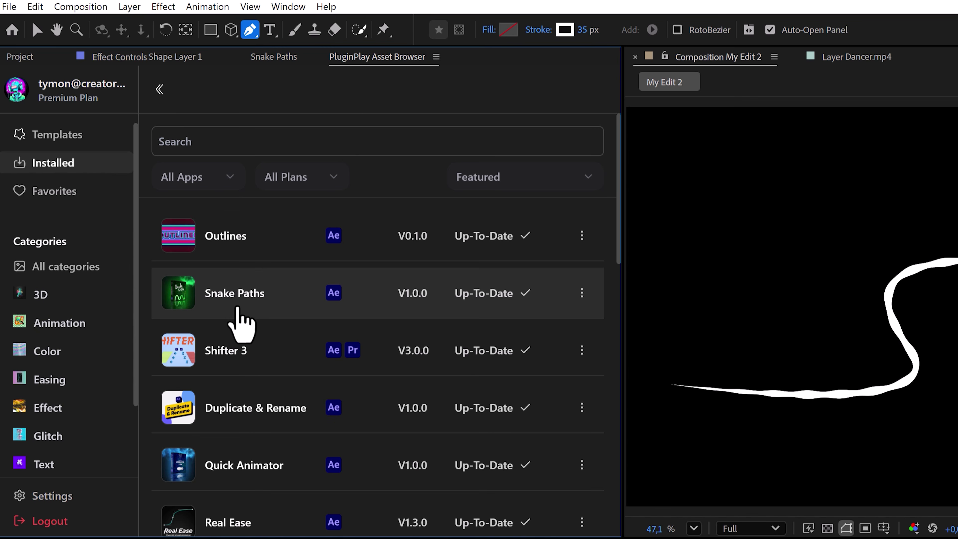
# Open the Snake Paths script panel and dock it below Effects & Presets.
pyautogui.click(298, 7)
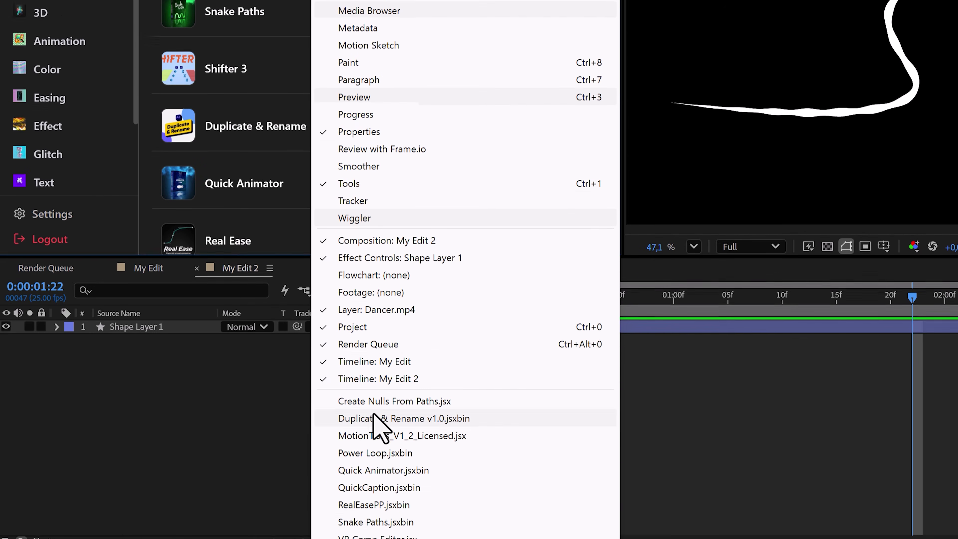
pyautogui.click(370, 499)
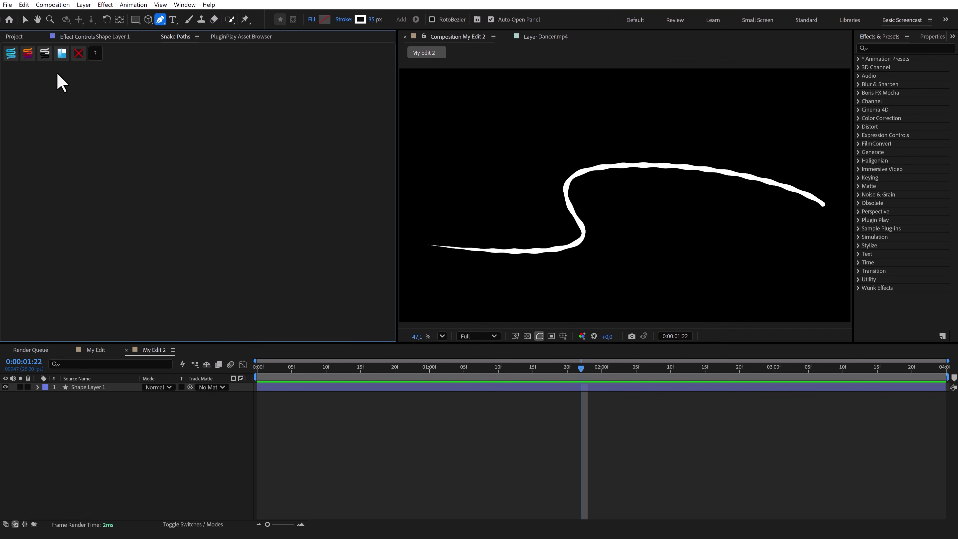
pyautogui.moveTo(178, 37); pyautogui.dragTo(889, 338)
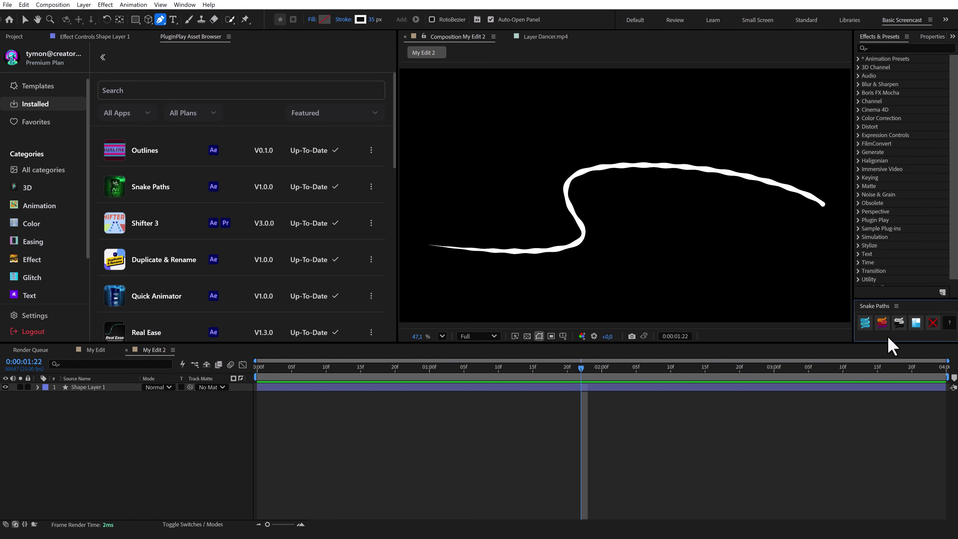
# Apply the orange Snake Paths preset to Shape Layer 1 at 0:00:01:08.
pyautogui.moveTo(584, 368)
pyautogui.mouseDown()
pyautogui.moveTo(295, 368)
pyautogui.moveTo(535, 368)
pyautogui.moveTo(357, 369)
pyautogui.moveTo(485, 367)
pyautogui.mouseUp()
pyautogui.click(493, 388)
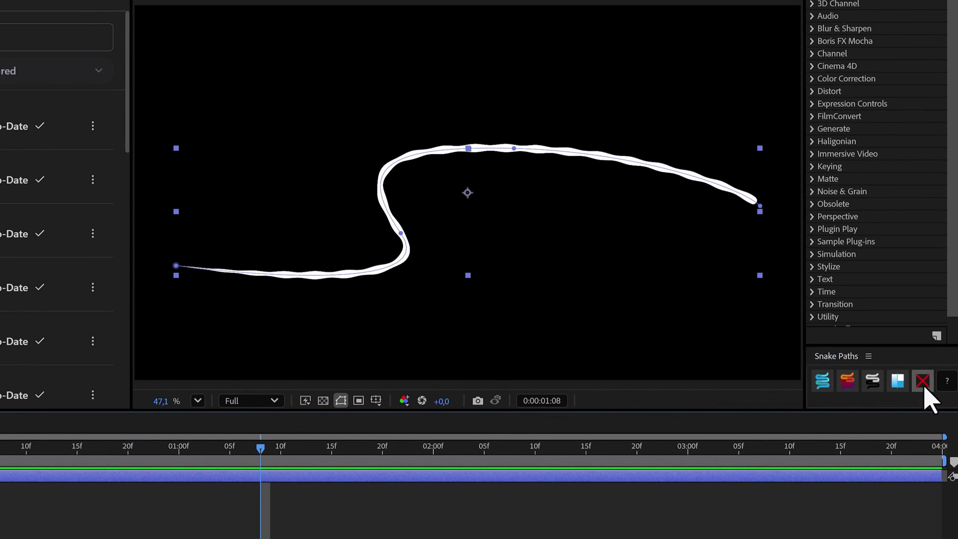
pyautogui.click(849, 392)
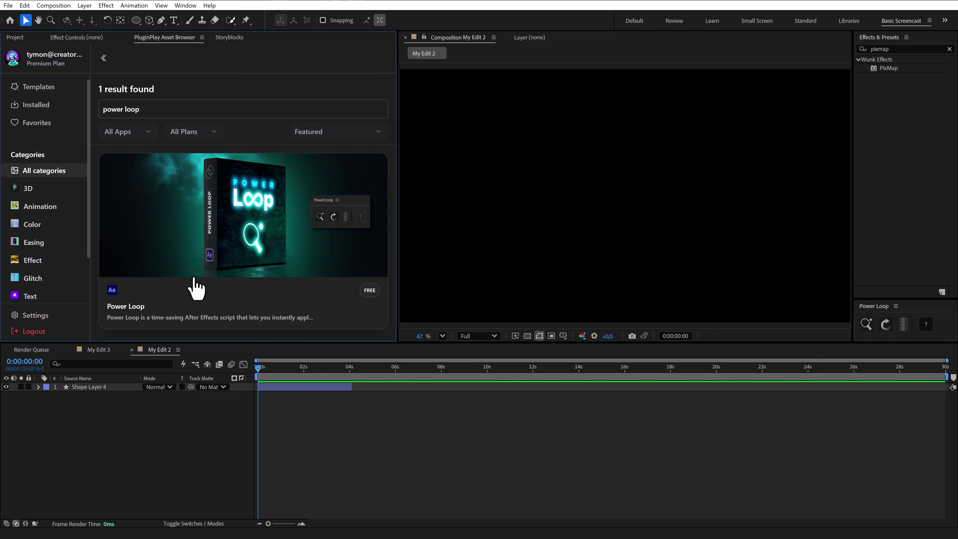
# Loop Shape Layer 4's animation with Power Loop and preview it from the start of the composition.
pyautogui.press('space')
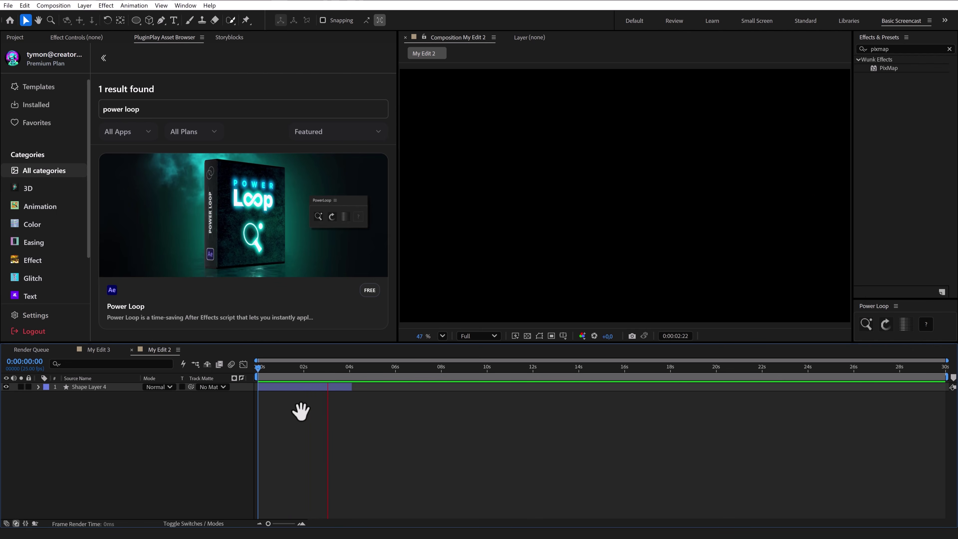
pyautogui.click(321, 386)
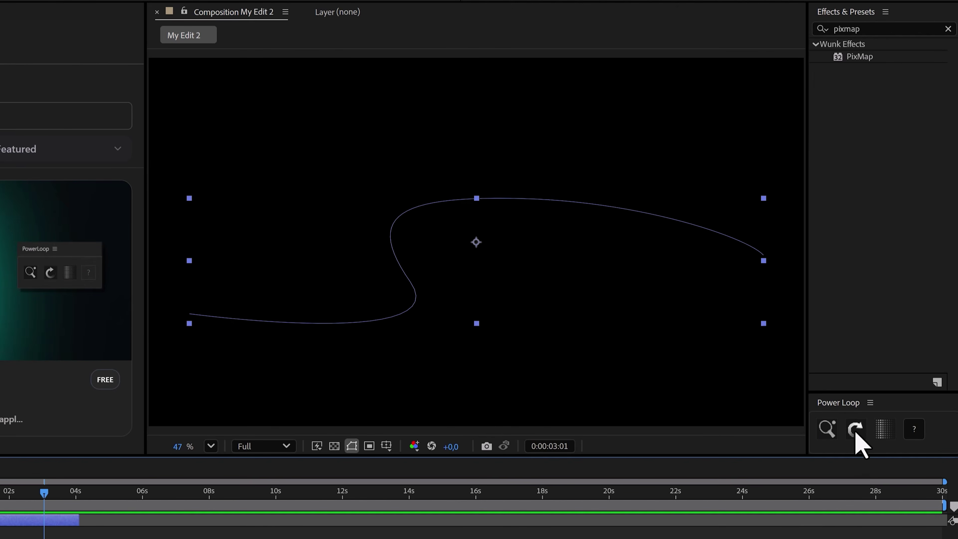
pyautogui.click(855, 430)
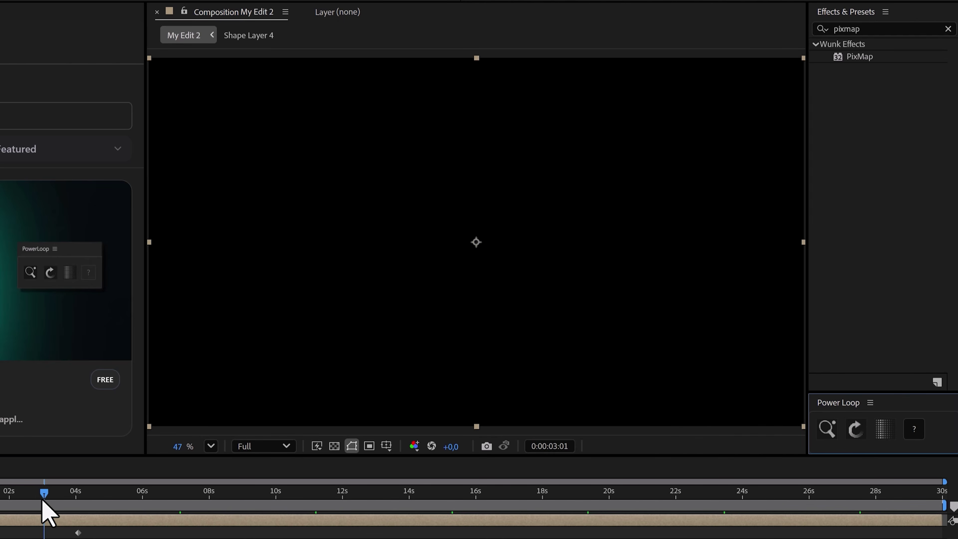
pyautogui.moveTo(42, 493); pyautogui.dragTo(3, 493)
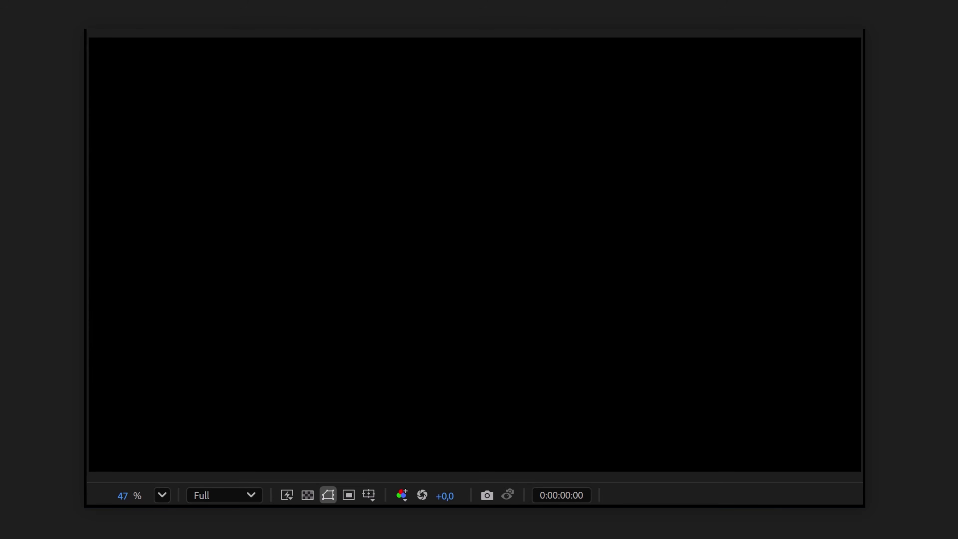
pyautogui.press('space')
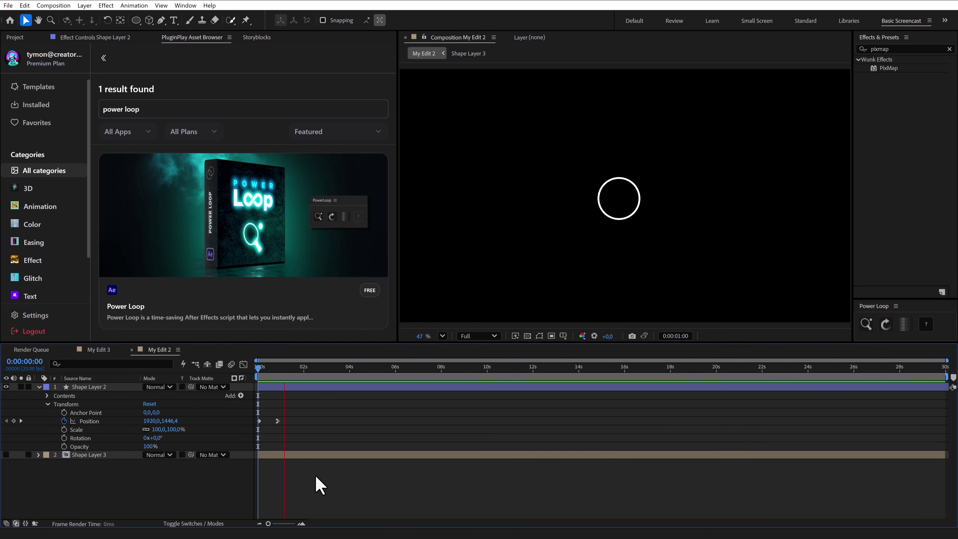
# Apply Power Loop to the Position keyframes of Shape Layer 2 and preview the motion.
pyautogui.click(315, 475)
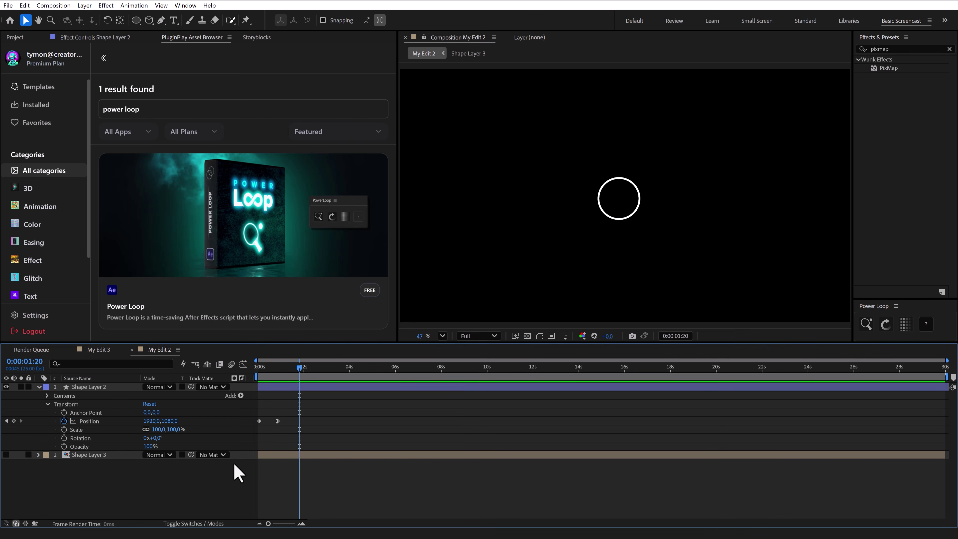
pyautogui.click(108, 420)
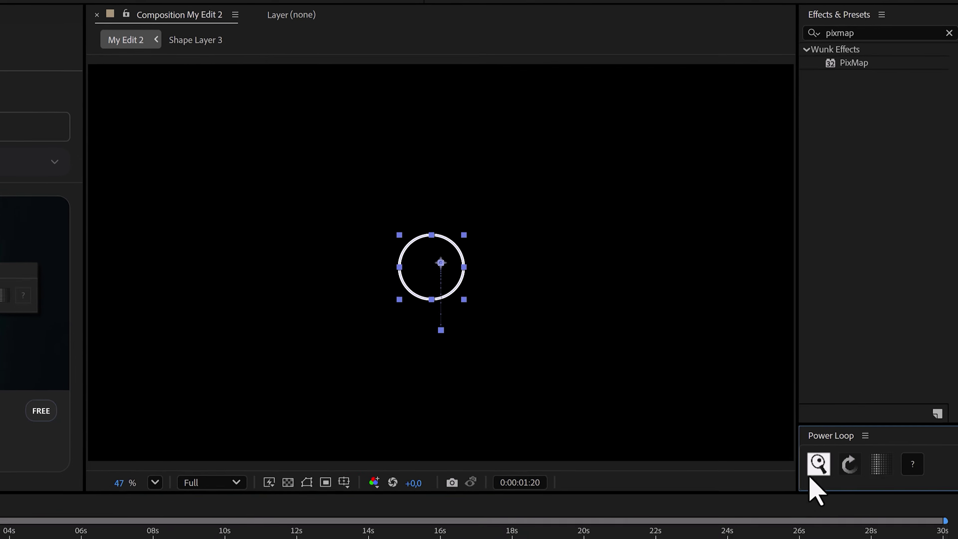
pyautogui.press('space')
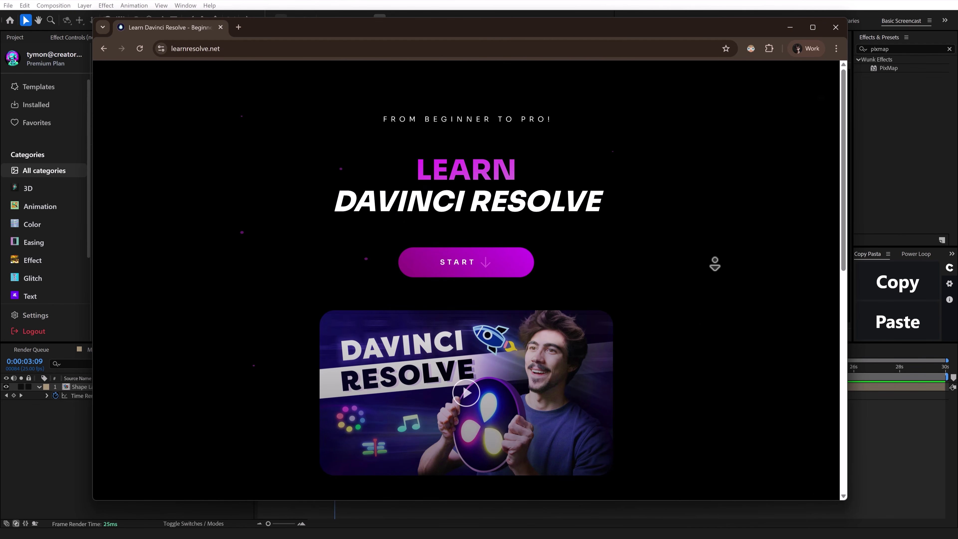
# Copy the Master DaVinci Resolve Shortcuts banner image from the learnresolve.net page in the browser.
pyautogui.scroll(-8, 716, 241)
pyautogui.scroll(-5, 714, 308)
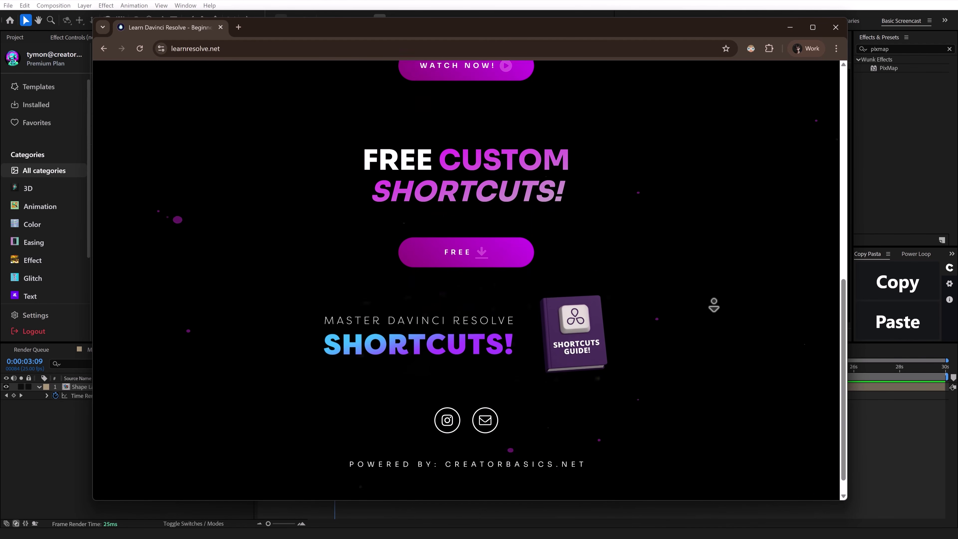
pyautogui.rightClick(405, 324)
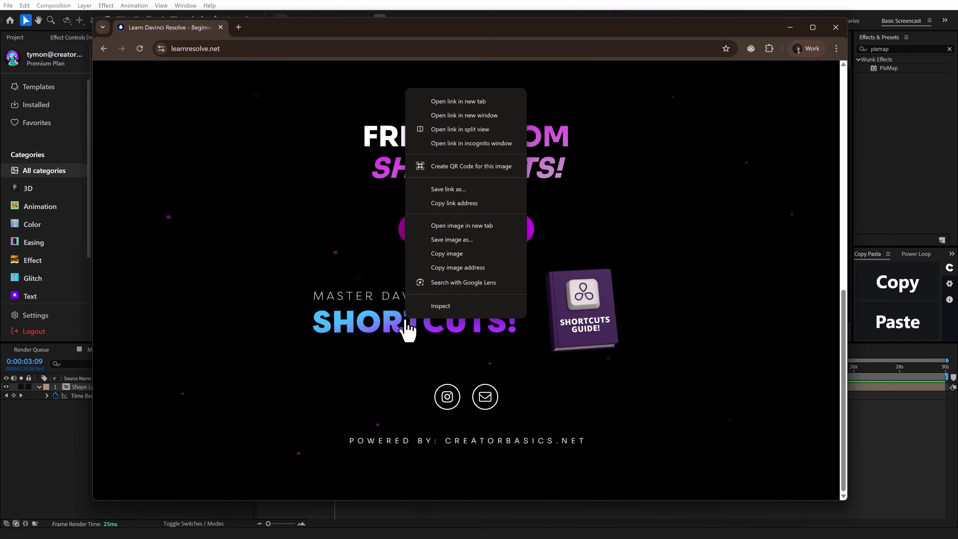
pyautogui.click(449, 254)
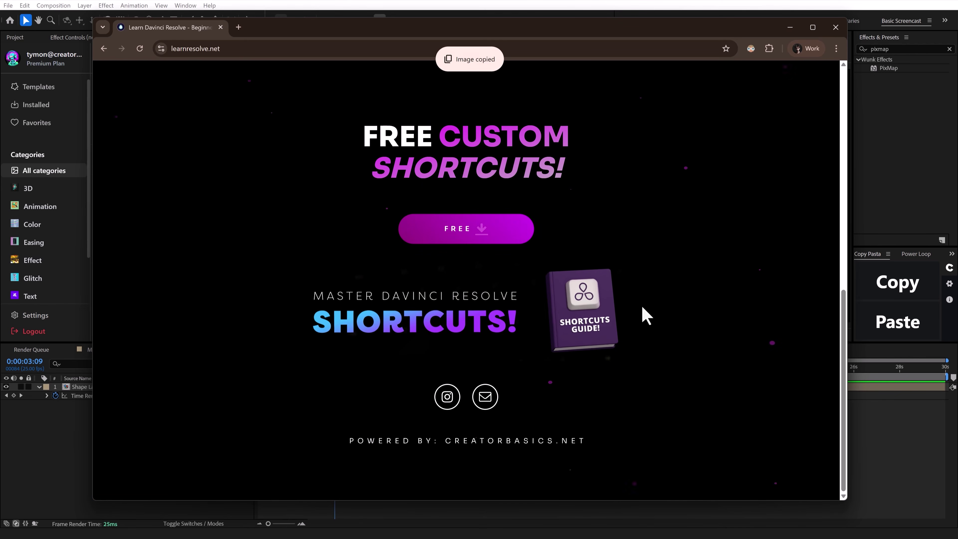
# Return to After Effects, paste the banner image into My Edit 2 with Copy Pasta, and reposition it in the frame.
pyautogui.click(888, 220)
pyautogui.click(883, 321)
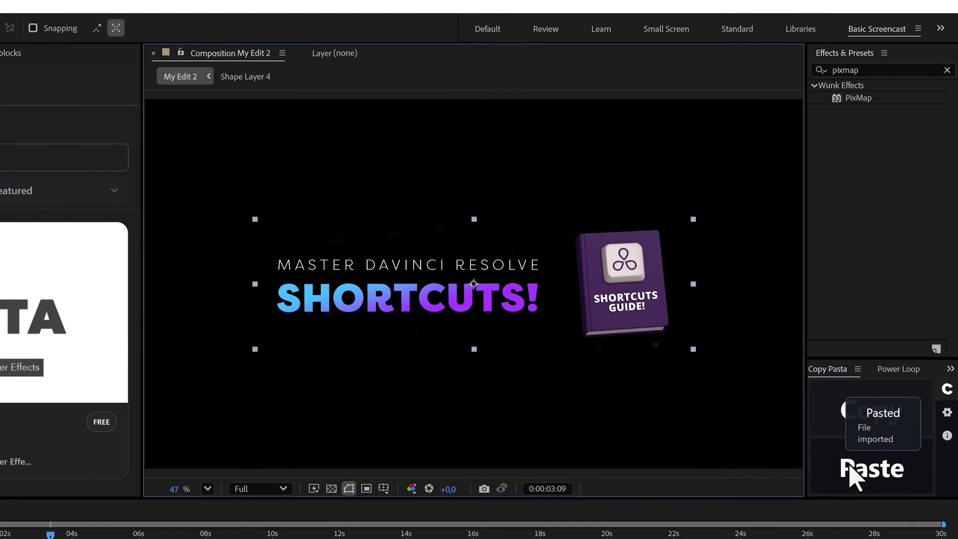
pyautogui.moveTo(545, 290); pyautogui.dragTo(486, 313)
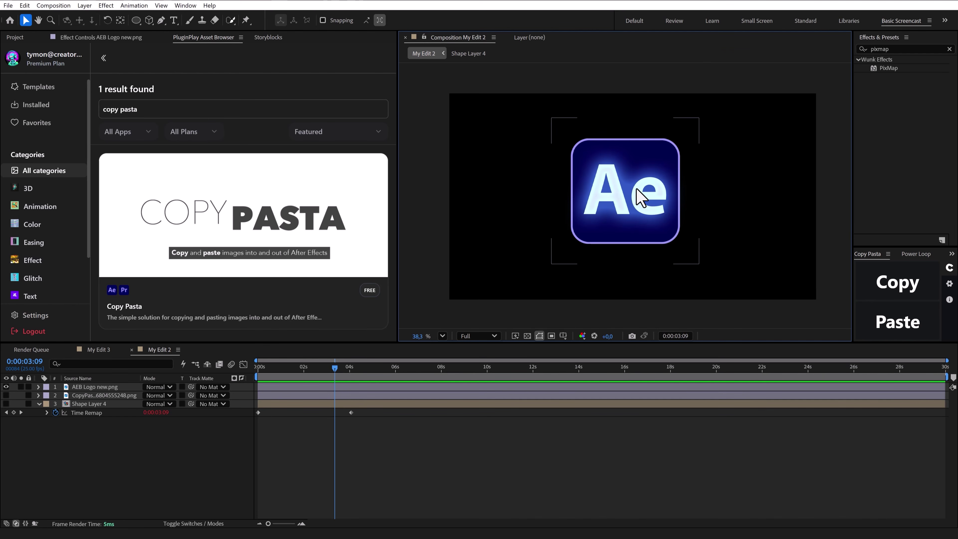
# Copy the Ae logo layer with Copy Pasta, switch to Premiere Pro, and paste it there with Copy Pasta.
pyautogui.click(640, 196)
pyautogui.click(894, 292)
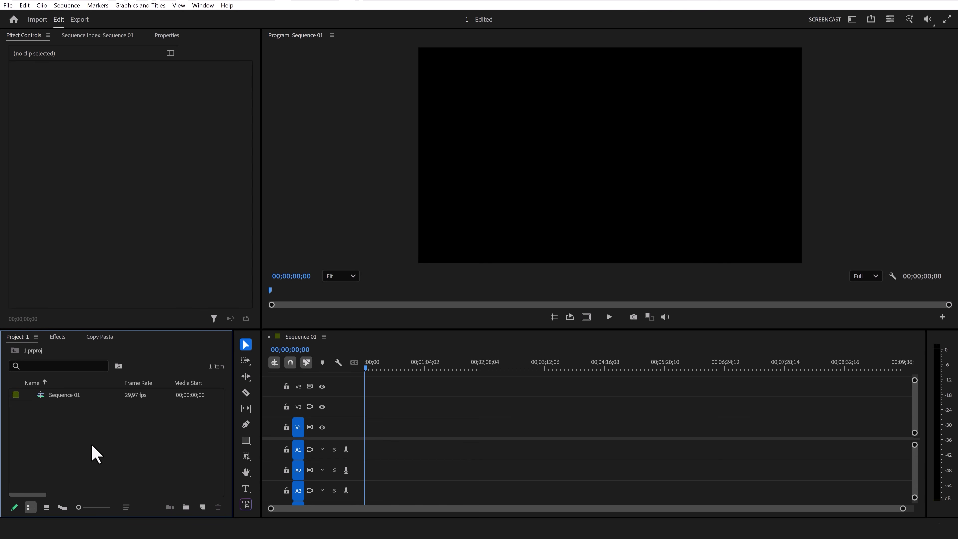
pyautogui.click(98, 337)
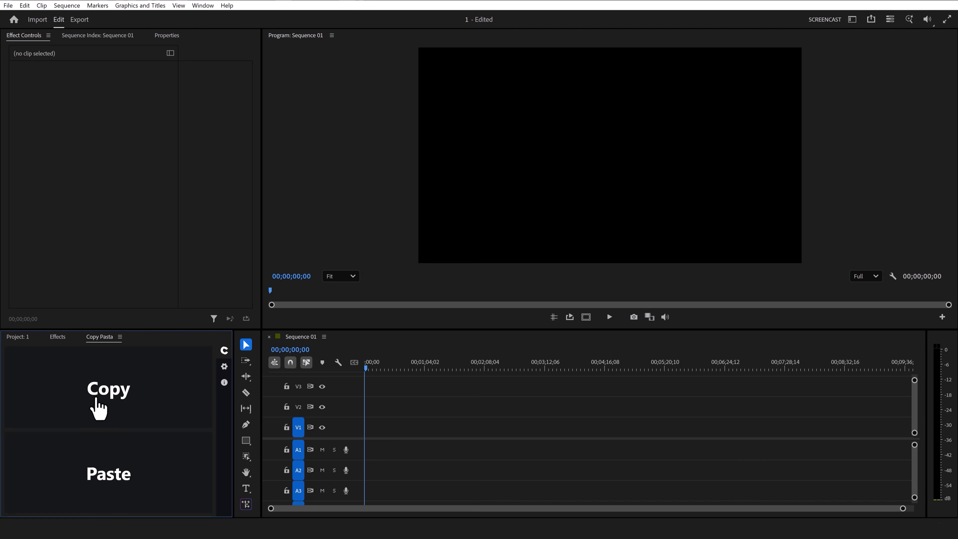
pyautogui.click(97, 458)
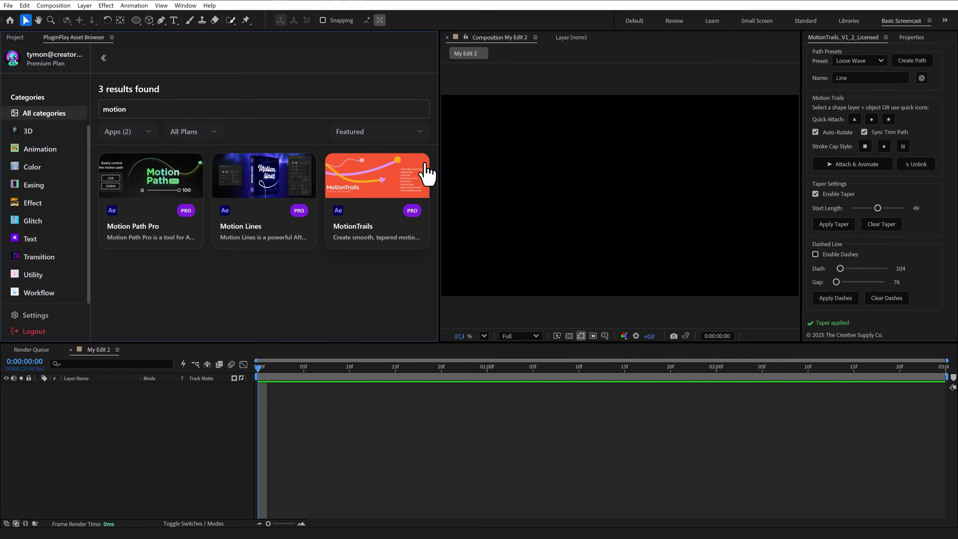
# Enlarge the composition view and create a Loose Wave preset path with MotionTrails in My Edit 2.
pyautogui.moveTo(439, 157); pyautogui.dragTo(249, 163)
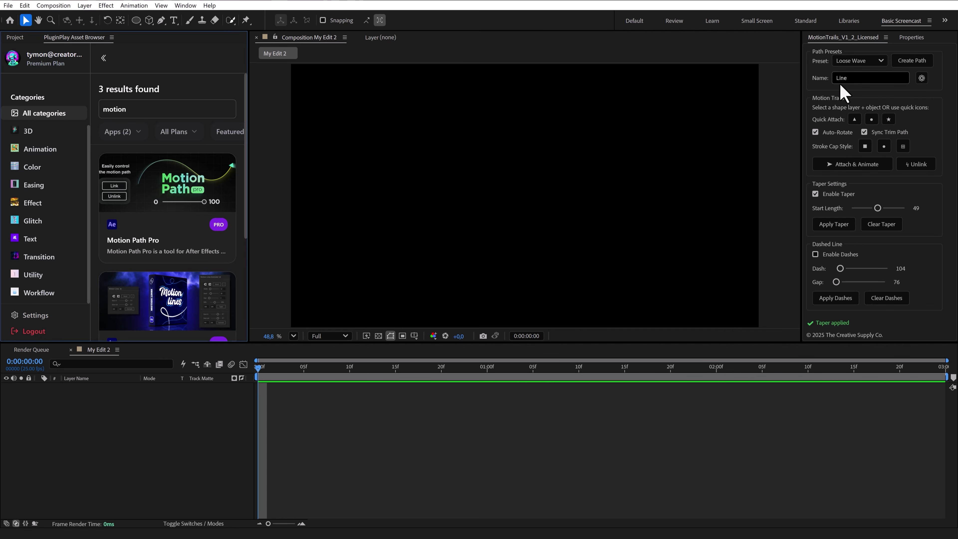
pyautogui.click(911, 63)
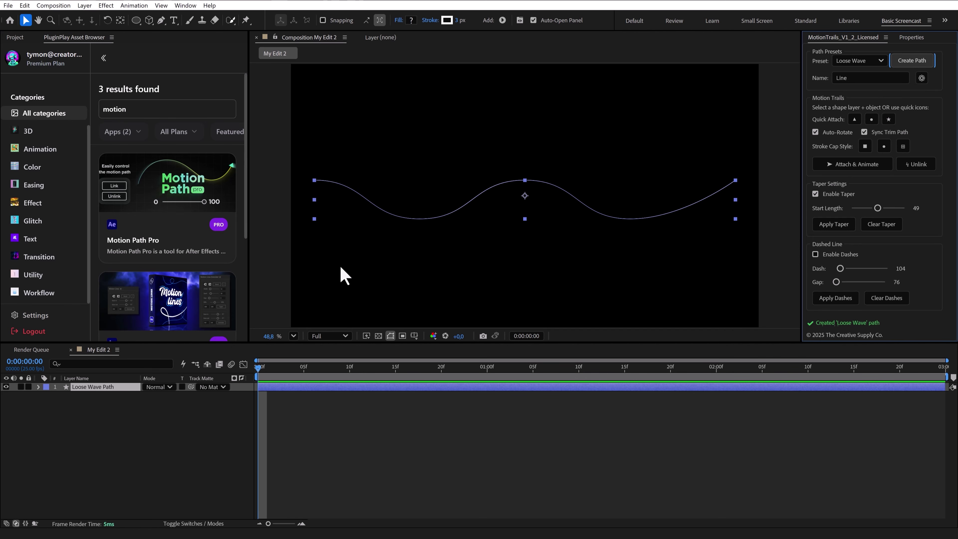
# Set the Loose Wave path's stroke width to 192 and attach MotionTrails' quick circle icon to it.
pyautogui.click(38, 387)
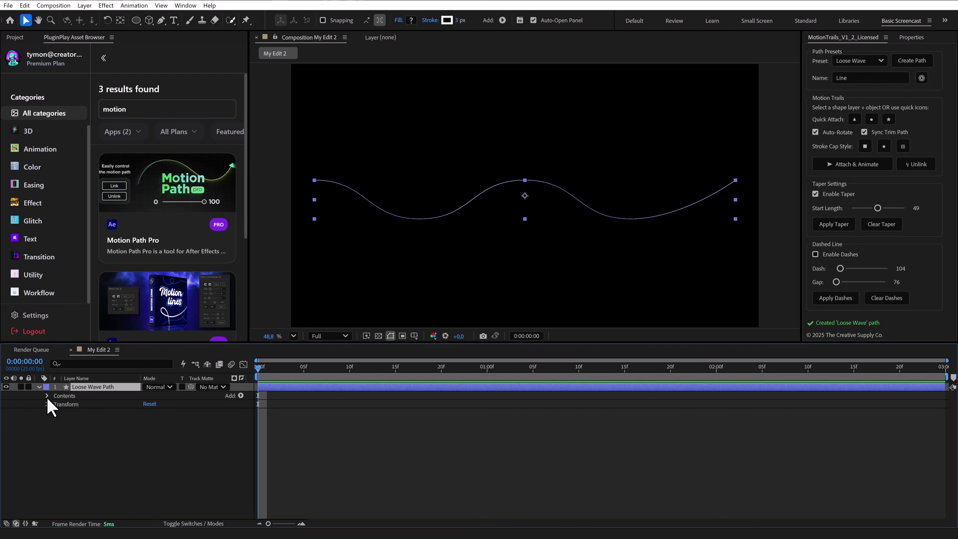
pyautogui.click(47, 396)
pyautogui.click(56, 403)
pyautogui.click(64, 421)
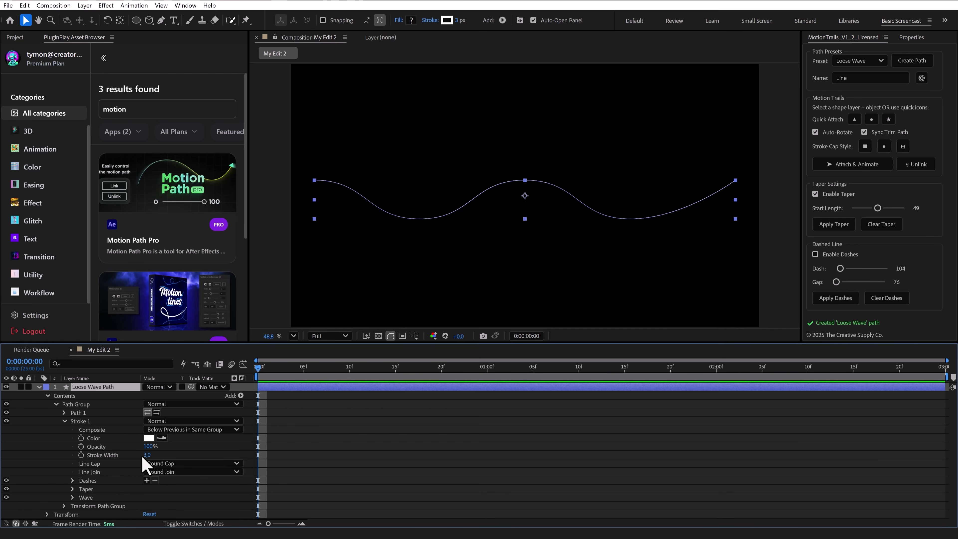
pyautogui.moveTo(147, 455); pyautogui.dragTo(230, 448)
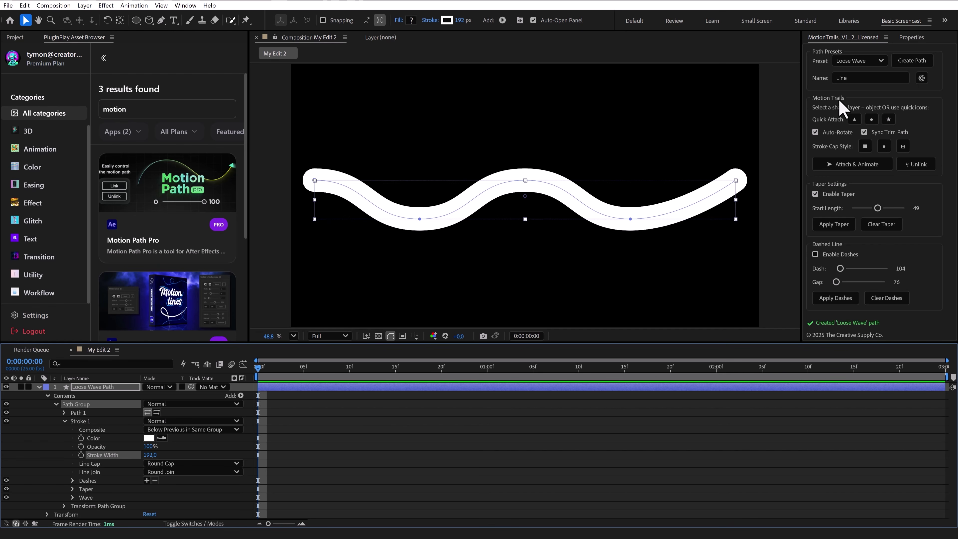
pyautogui.click(872, 120)
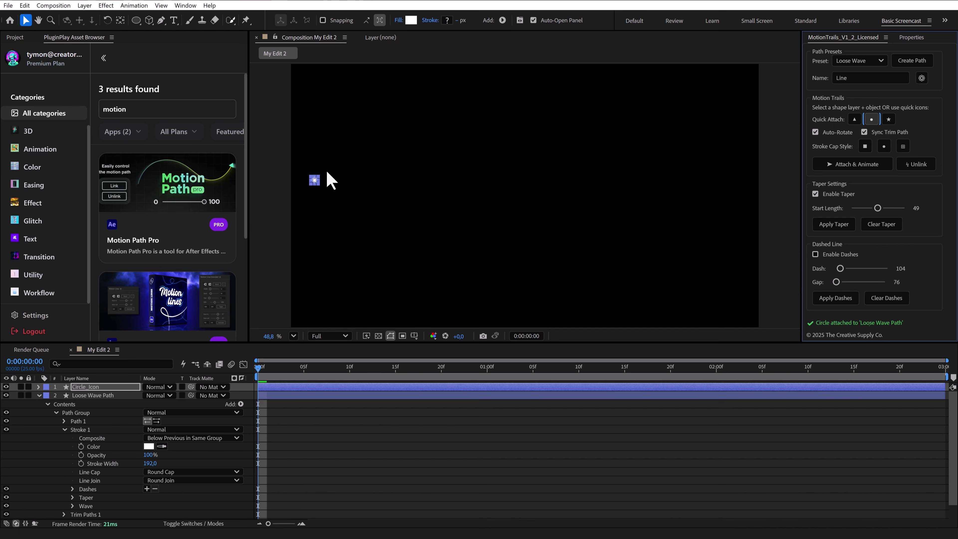
# Set the scale of the Icon group in the Circle_Icon layer to 517% and preview the animation.
pyautogui.click(39, 387)
pyautogui.click(48, 396)
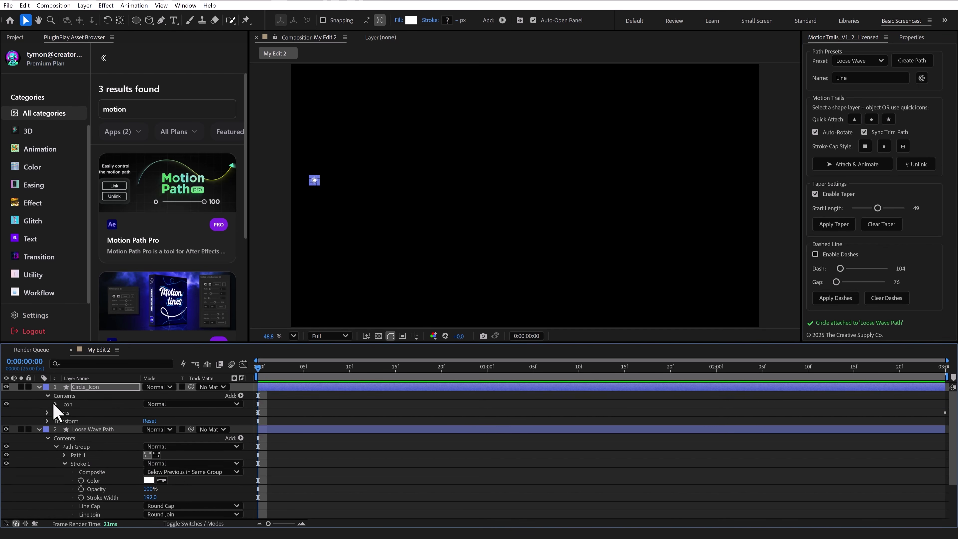
pyautogui.click(55, 405)
pyautogui.click(65, 430)
pyautogui.moveTo(156, 454); pyautogui.dragTo(312, 443)
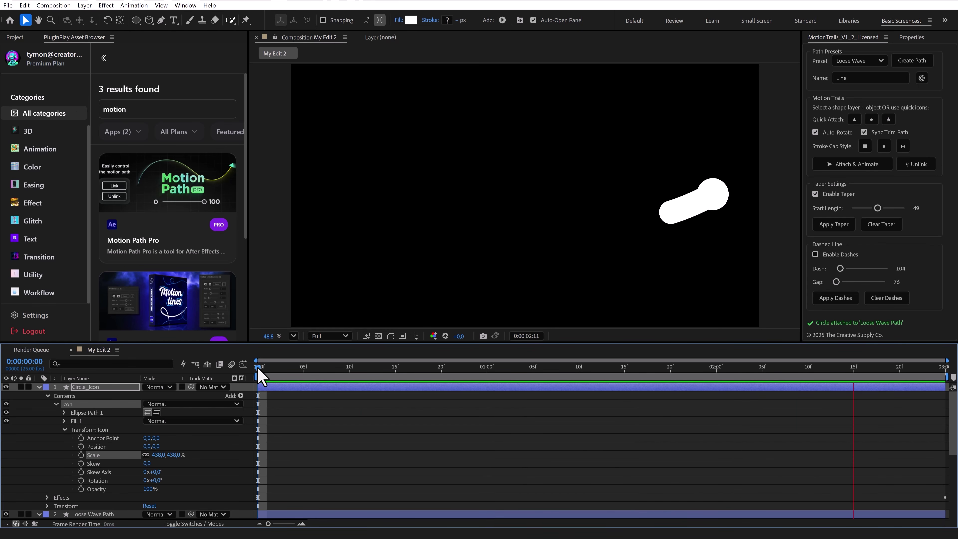
pyautogui.press('space')
pyautogui.moveTo(152, 455); pyautogui.dragTo(183, 455)
# Change the circle icon's fill color to pure yellow and preview the animation.
pyautogui.click(65, 421)
pyautogui.click(148, 446)
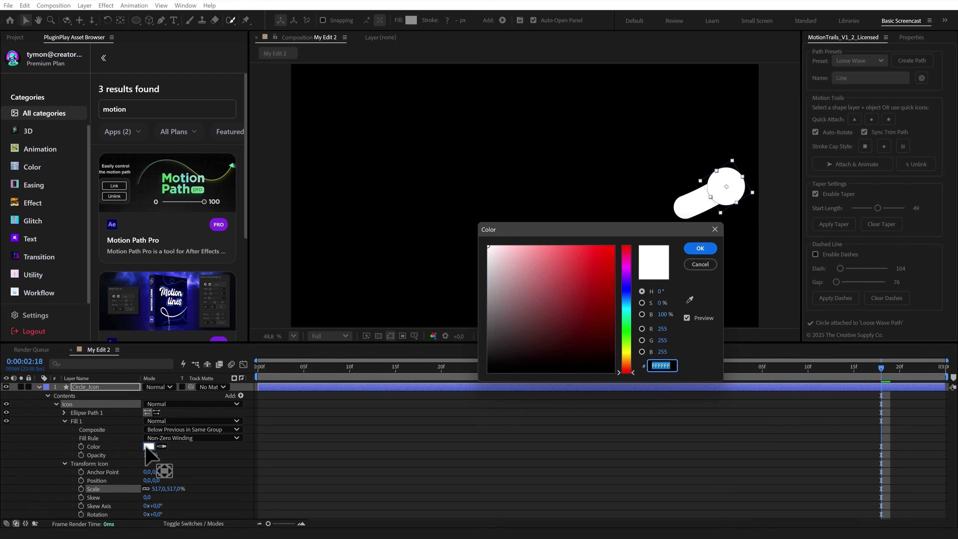
pyautogui.click(629, 363)
pyautogui.click(615, 250)
pyautogui.click(698, 246)
pyautogui.press('space')
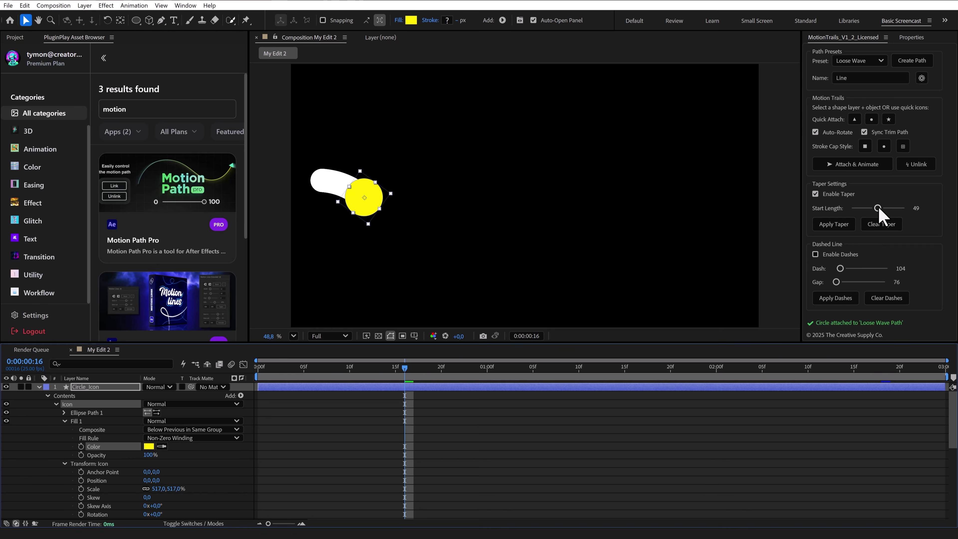
# Apply a MotionTrails taper with a start length of 17 to the Loose Wave Path and scrub through the result.
pyautogui.moveTo(878, 208); pyautogui.dragTo(876, 209)
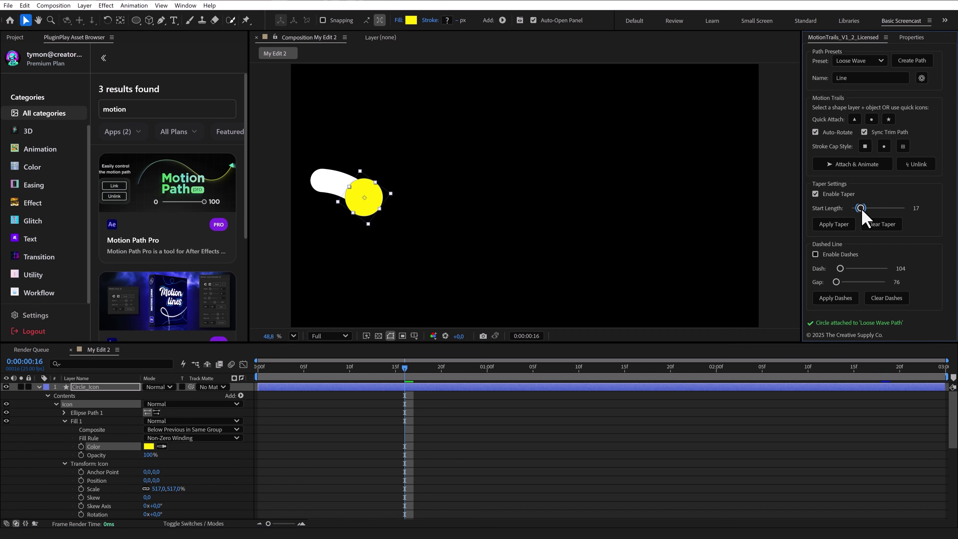
pyautogui.click(832, 225)
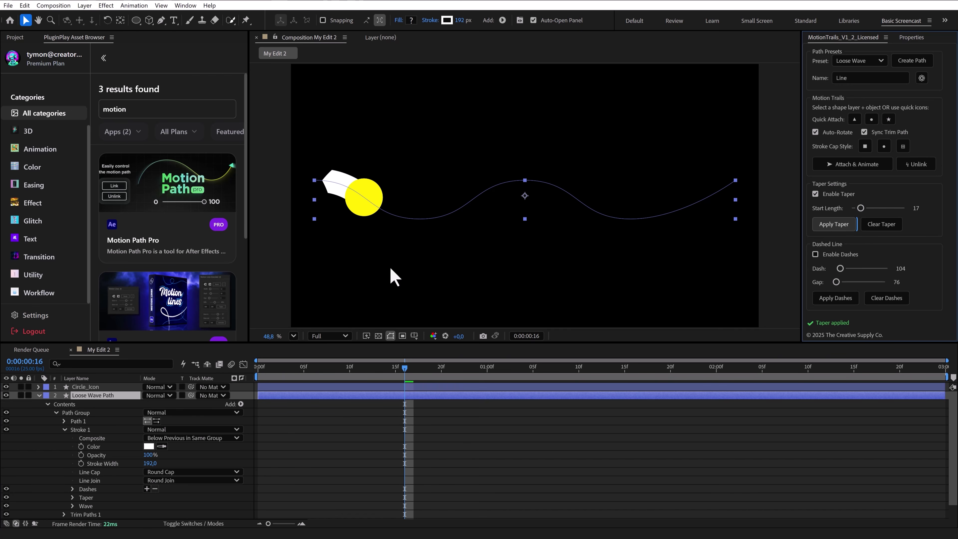
pyautogui.moveTo(405, 367); pyautogui.dragTo(267, 367)
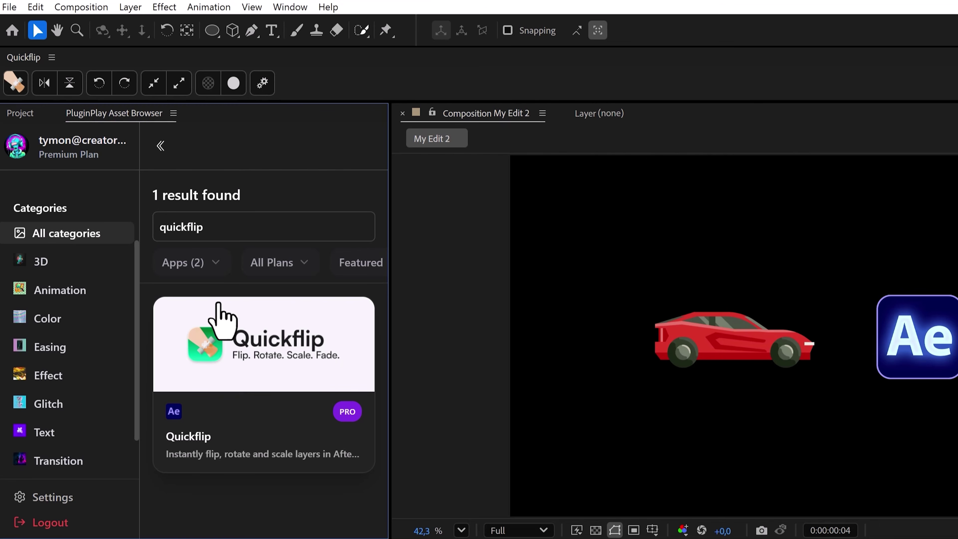
# Flip the sports car layer horizontally with Quickflip, and try the vertical flip on it and back.
pyautogui.click(342, 73)
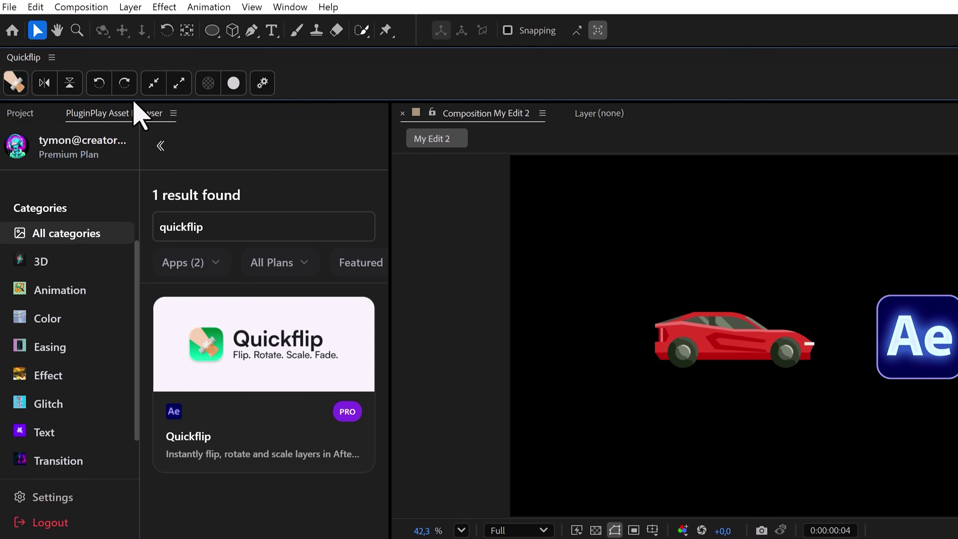
pyautogui.click(44, 83)
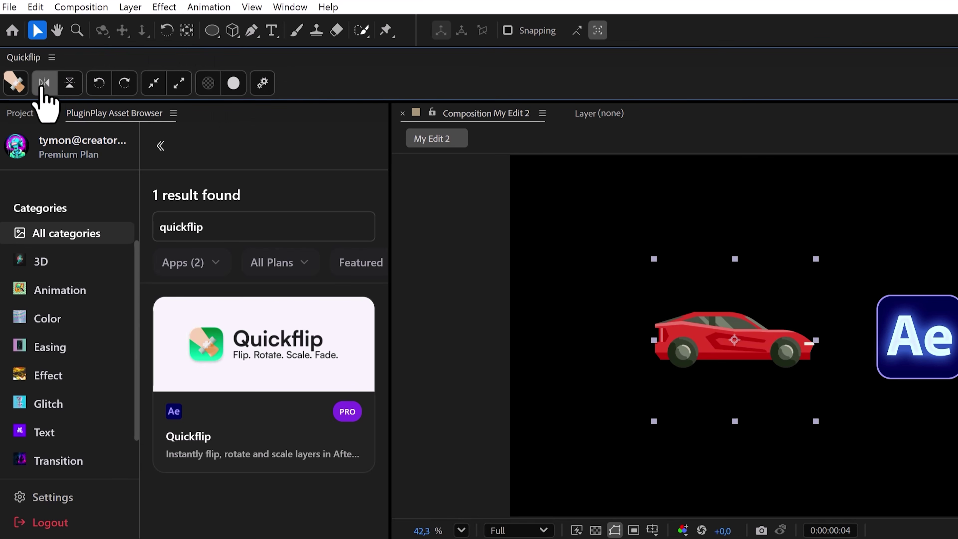
pyautogui.click(44, 83)
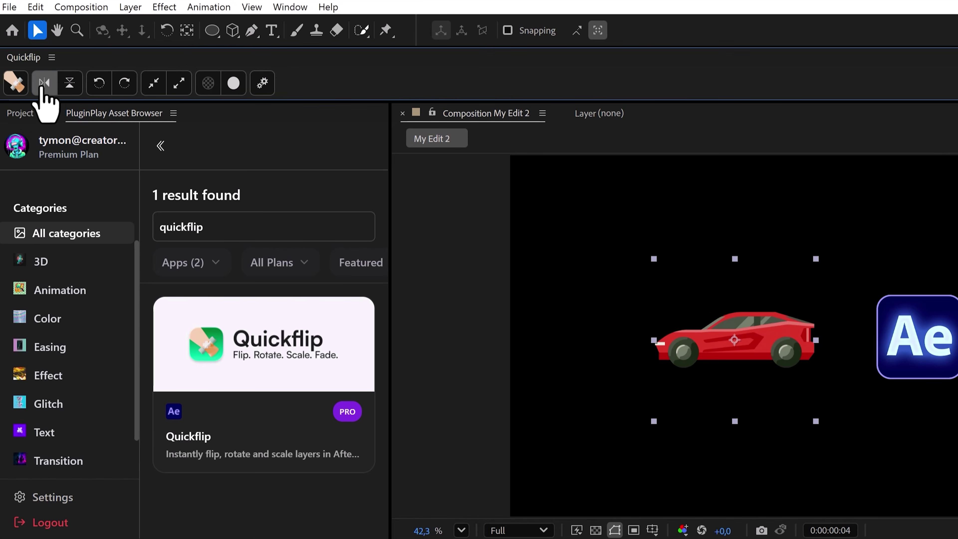
pyautogui.click(70, 92)
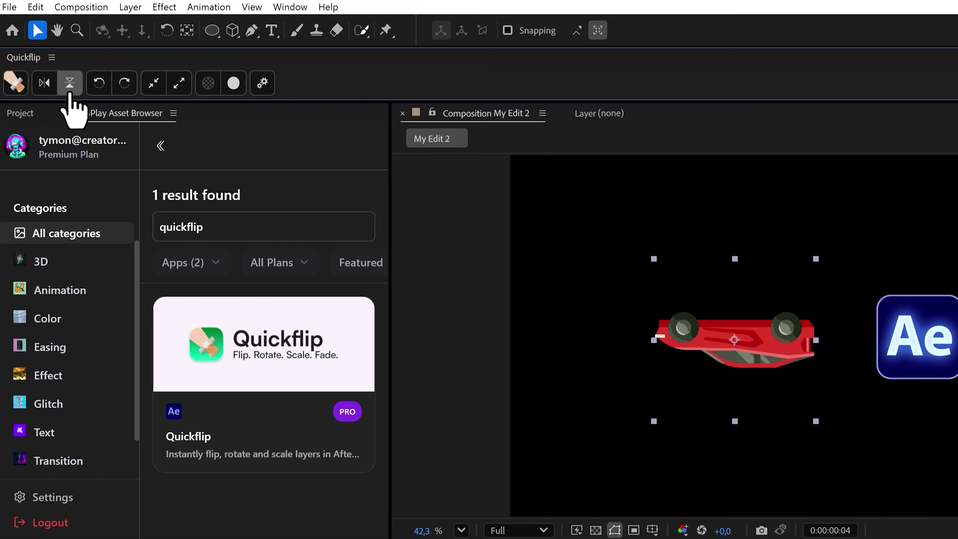
pyautogui.click(70, 92)
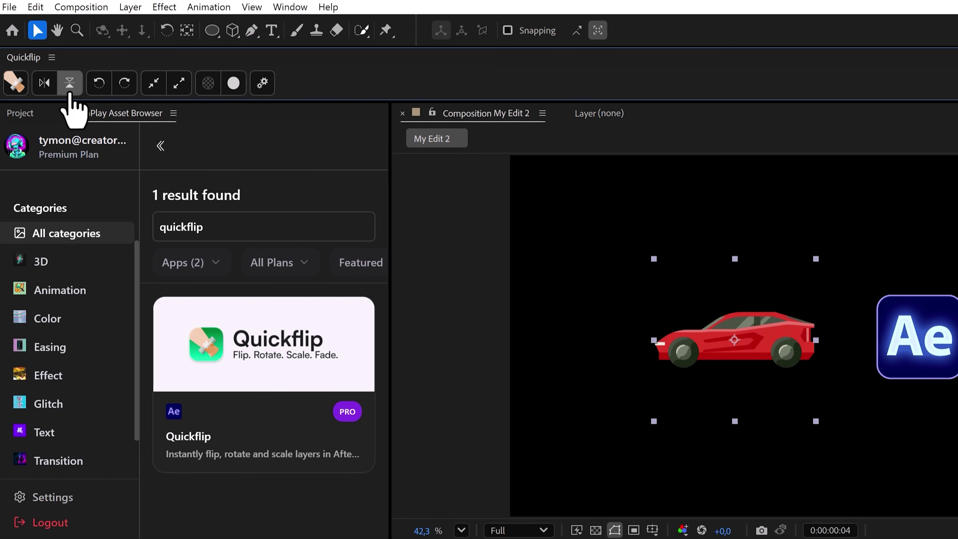
# Rotate the sports car in 90-degree increments with Quickflip, one full turn counterclockwise and one full turn clockwise.
pyautogui.click(99, 94)
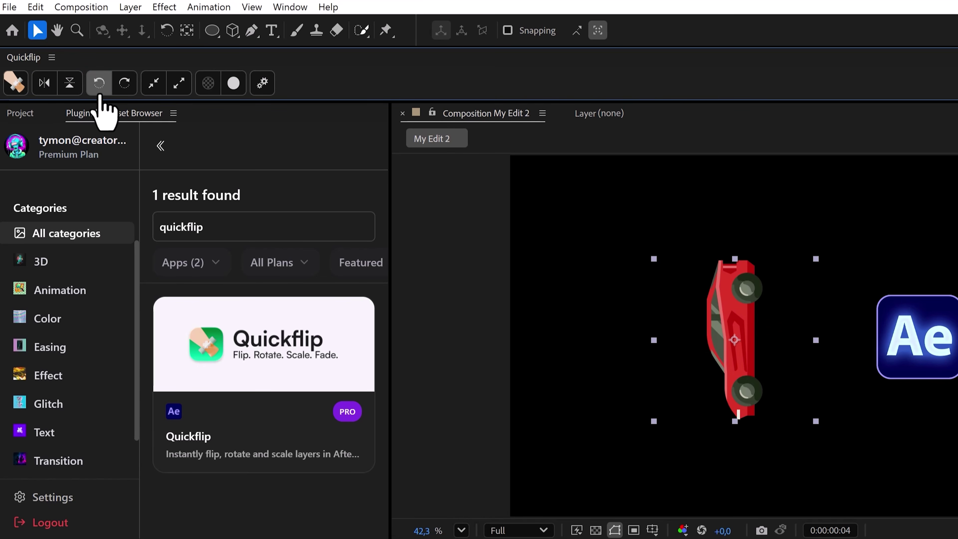
pyautogui.click(100, 93)
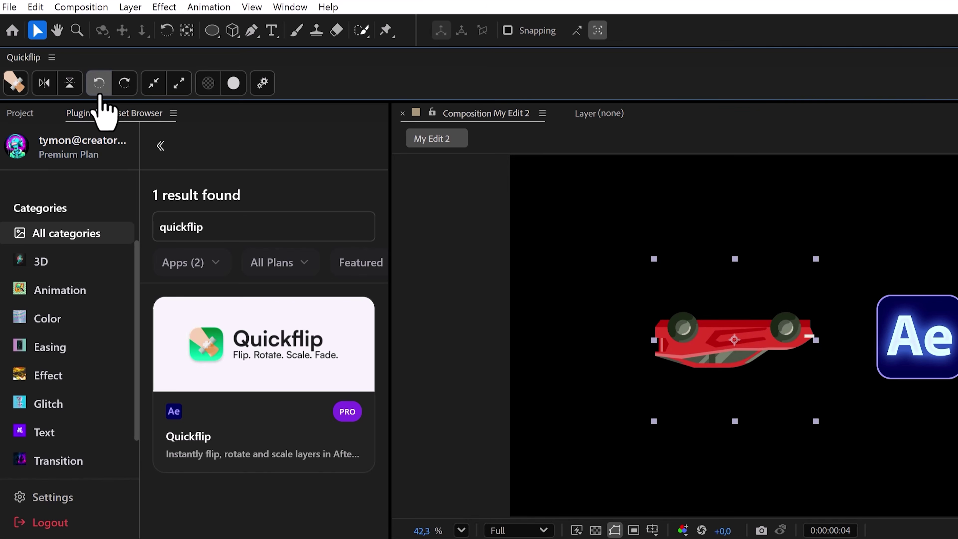
pyautogui.click(100, 94)
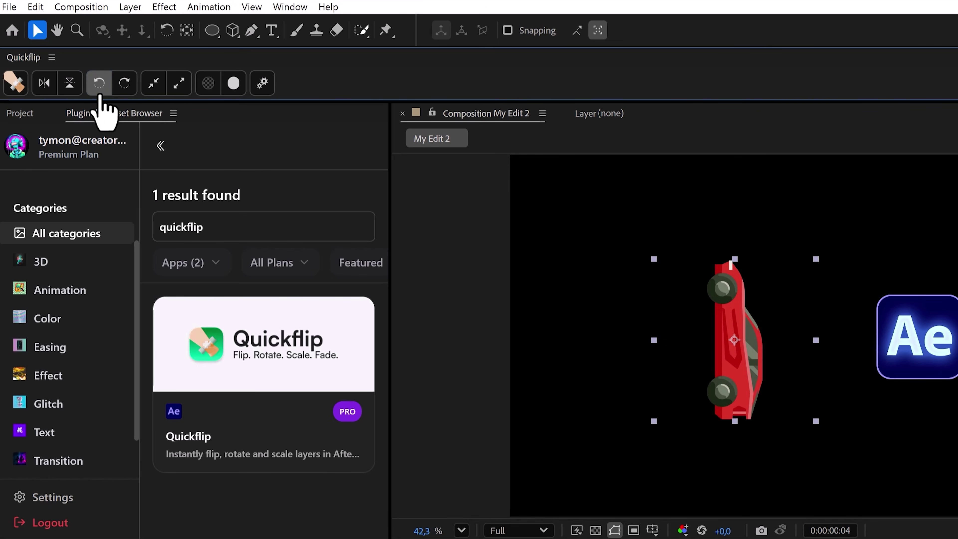
pyautogui.click(99, 94)
pyautogui.click(124, 94)
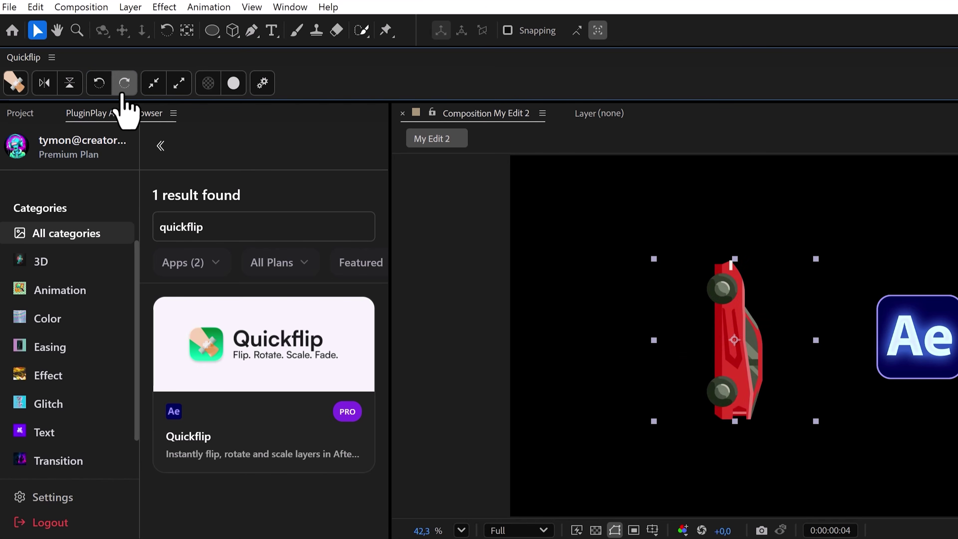
pyautogui.click(124, 94)
pyautogui.click(124, 94)
pyautogui.click(123, 94)
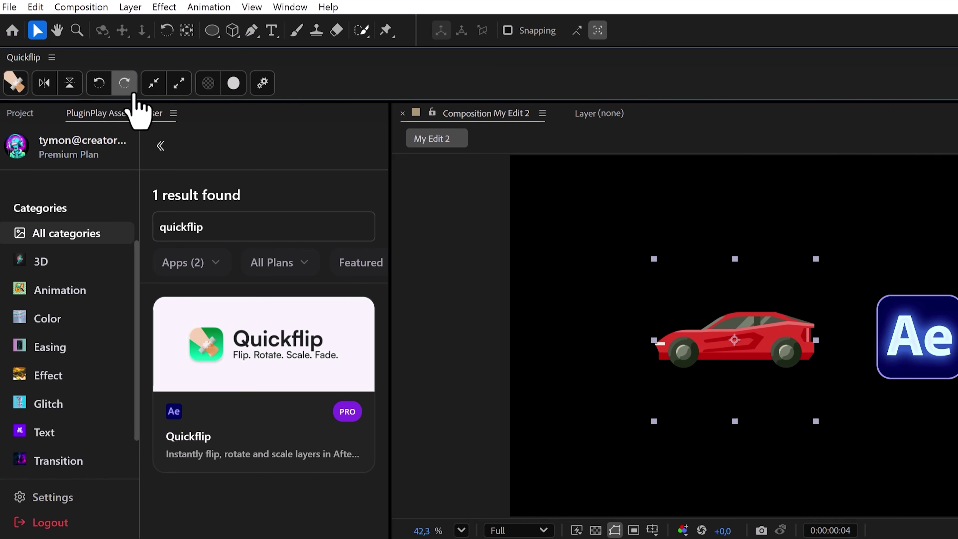
# Shrink the sports car twice, enlarge it four times, and shrink it back to its original size with Quickflip.
pyautogui.click(152, 94)
pyautogui.click(152, 94)
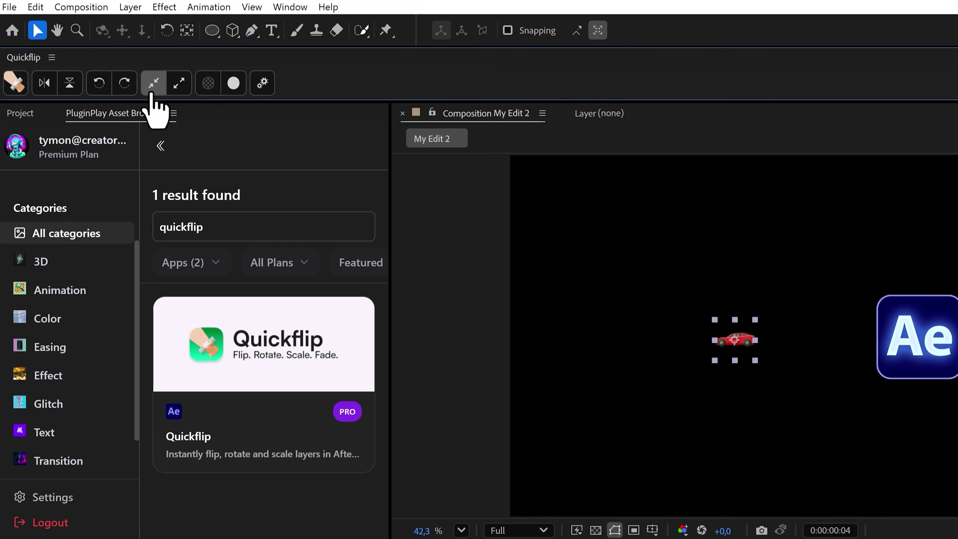
pyautogui.click(176, 95)
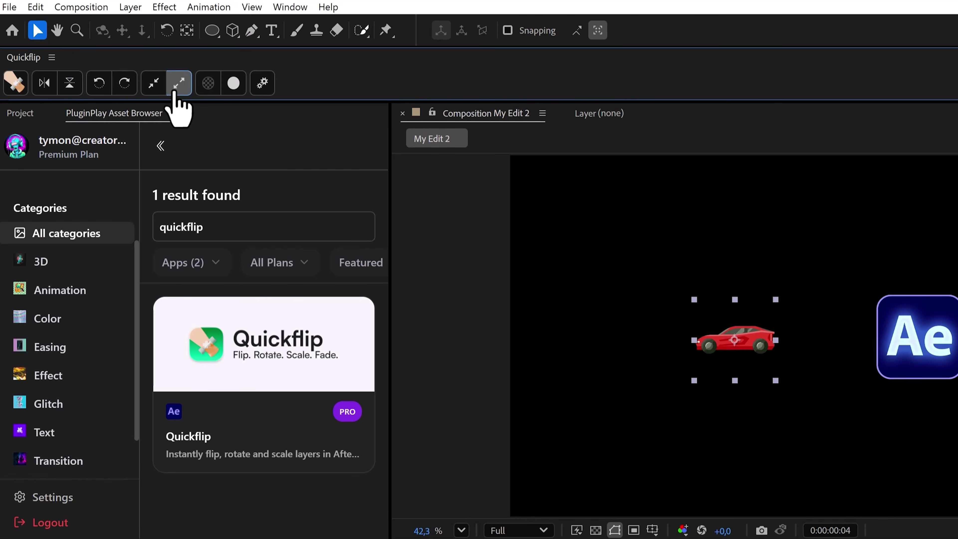
pyautogui.click(176, 95)
pyautogui.click(176, 95)
pyautogui.click(176, 95)
pyautogui.click(156, 95)
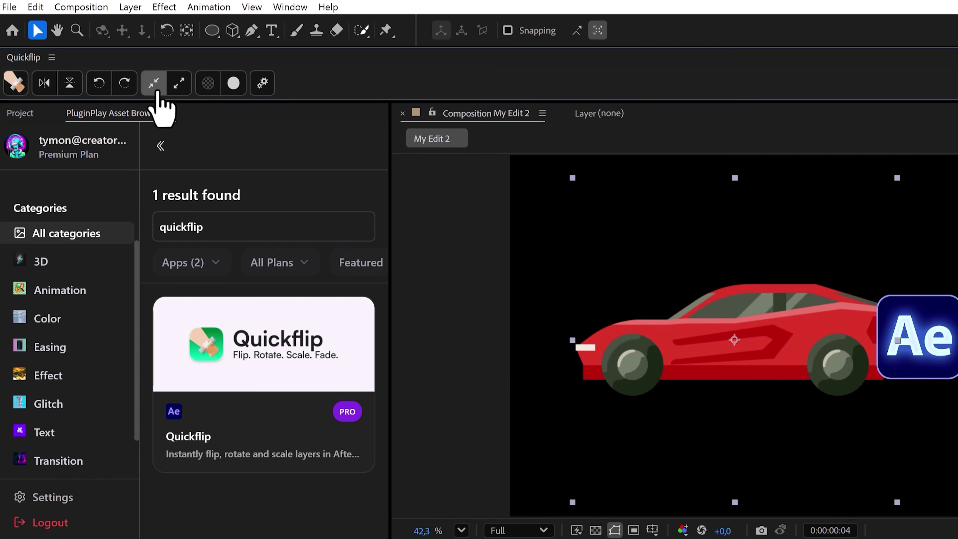
pyautogui.click(155, 95)
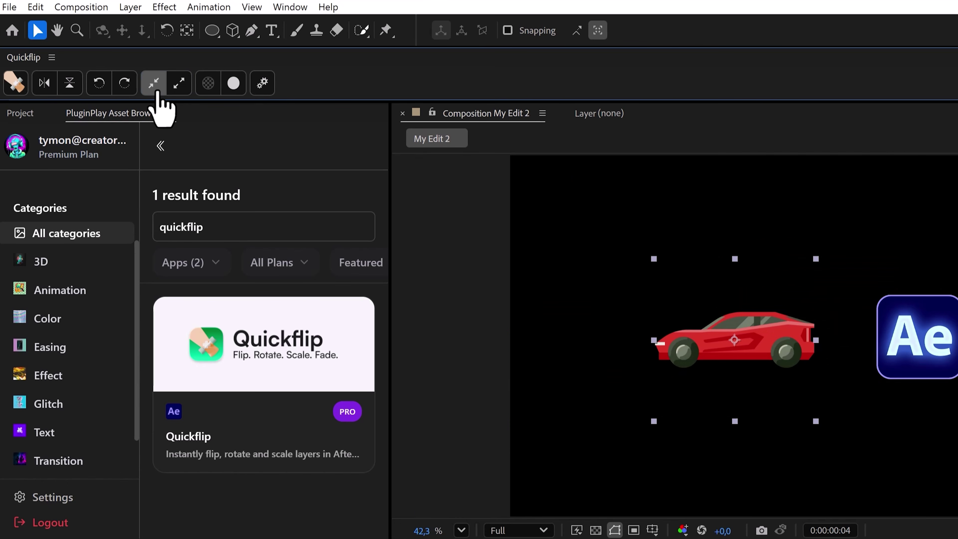
# Make the sports car fully transparent with Quickflip and restore it to full opacity.
pyautogui.click(205, 95)
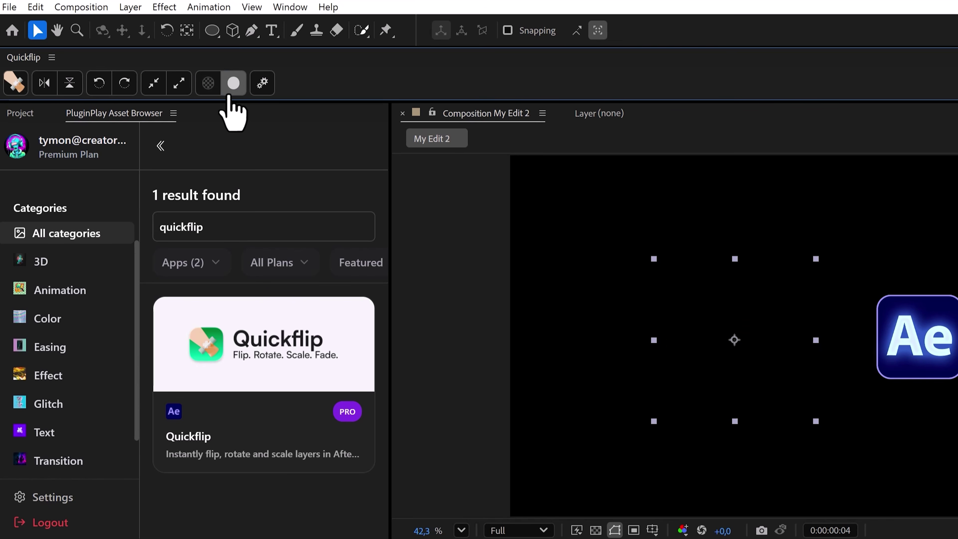
pyautogui.click(233, 83)
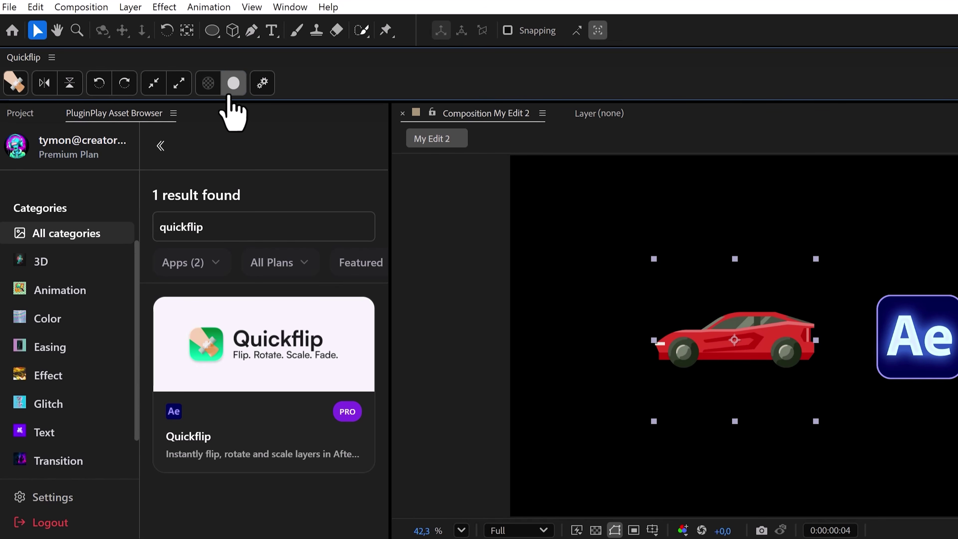
# Set Quickflip's transparency preset value to 25 and apply it to the sports car.
pyautogui.click(260, 96)
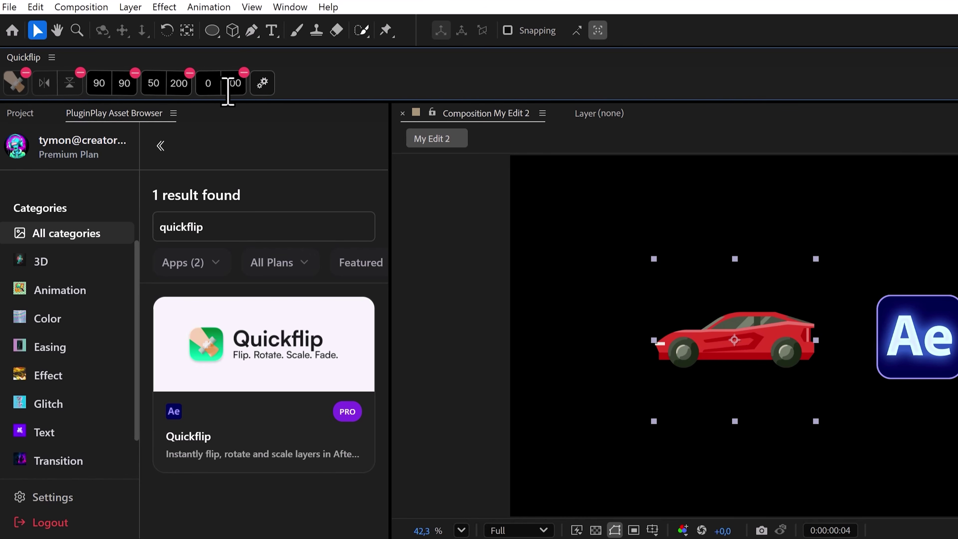
pyautogui.click(211, 87)
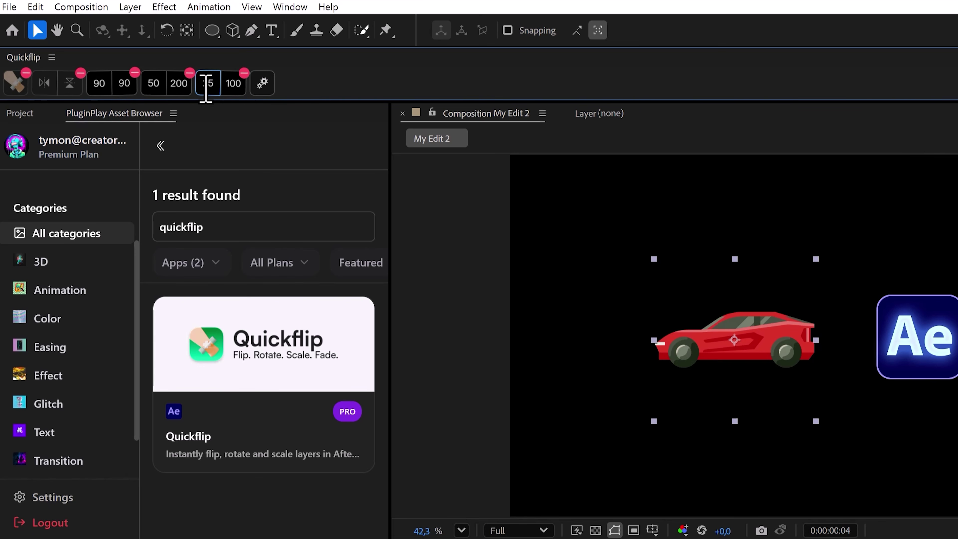
pyautogui.click(264, 90)
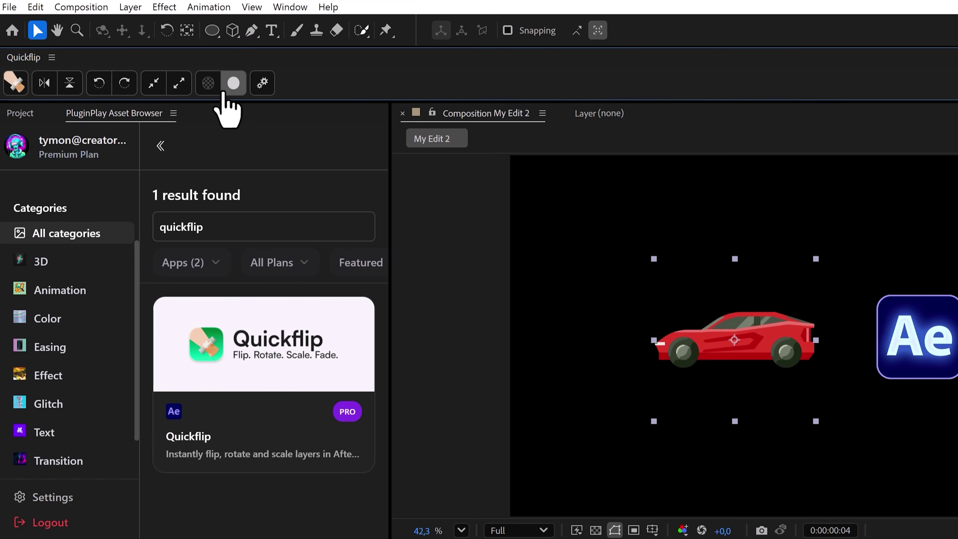
pyautogui.click(209, 84)
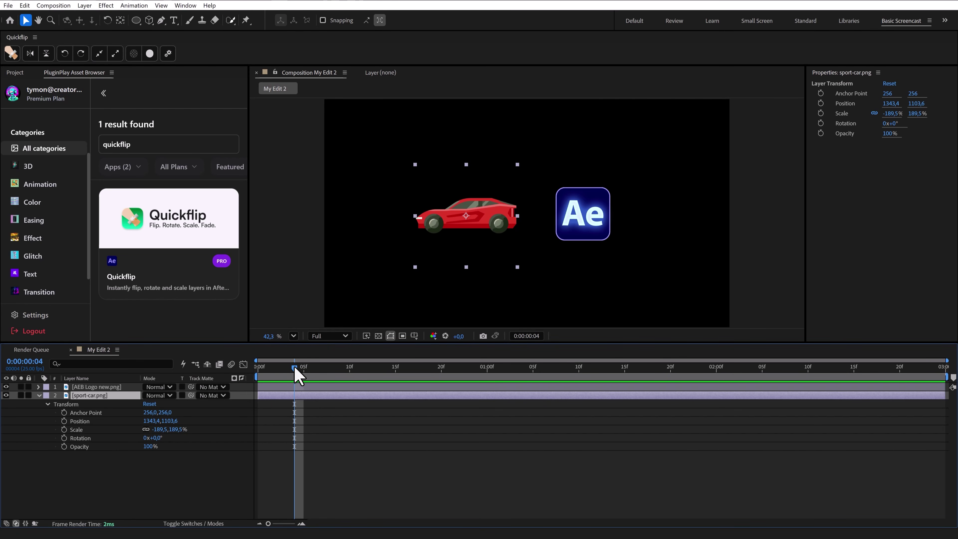
# Keyframe the sports car's opacity with Quickflip from 25% at 0:00:00:00 to 100% at 0:00:01:02, and preview the fade.
pyautogui.moveTo(295, 369); pyautogui.dragTo(259, 376)
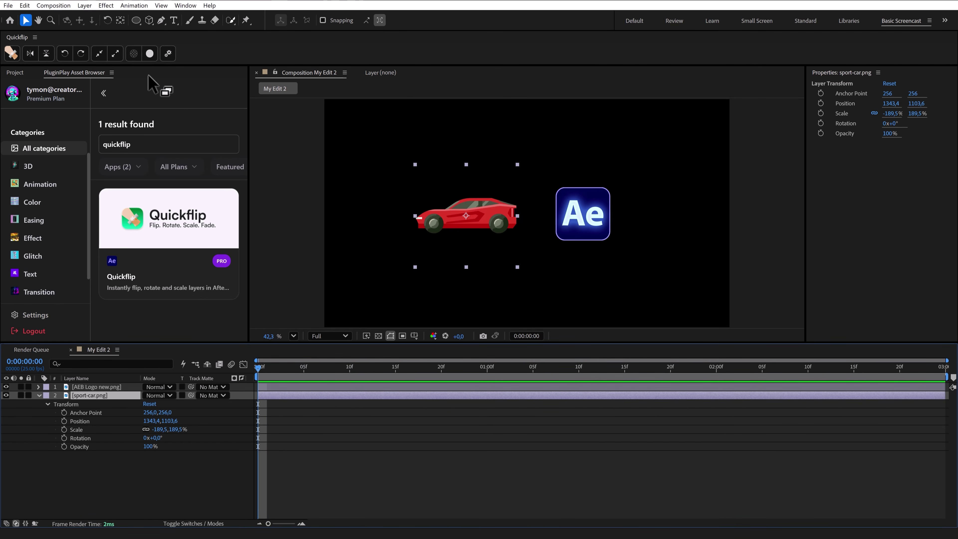
pyautogui.click(133, 60)
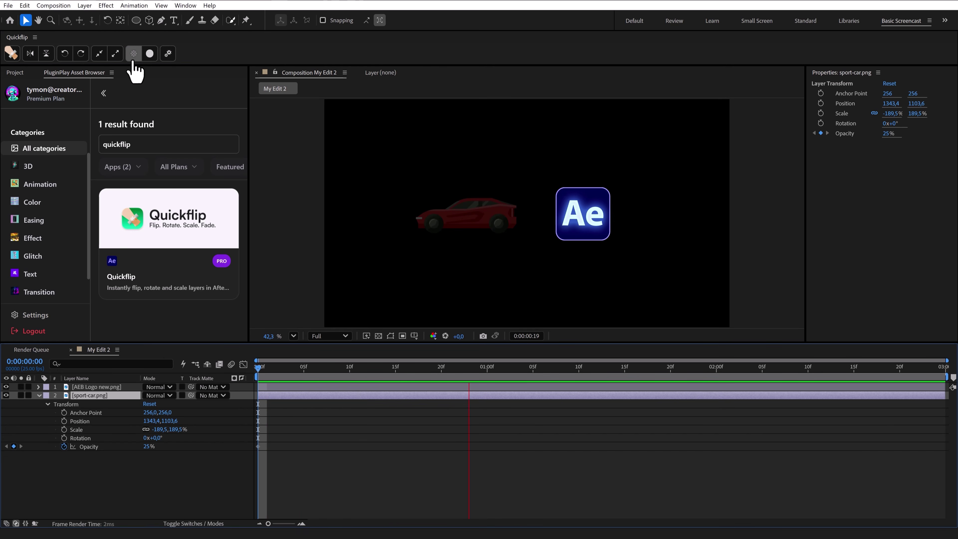
pyautogui.press('space')
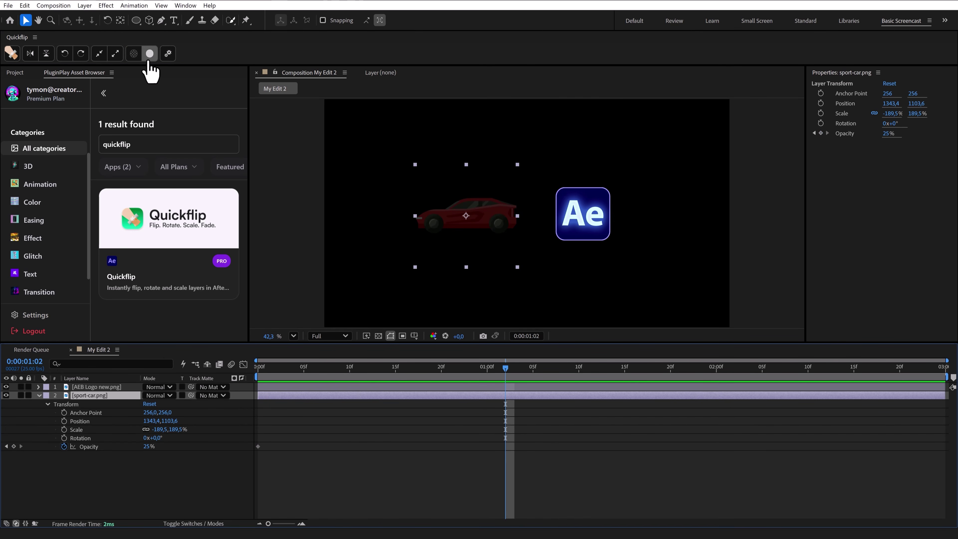
pyautogui.click(148, 61)
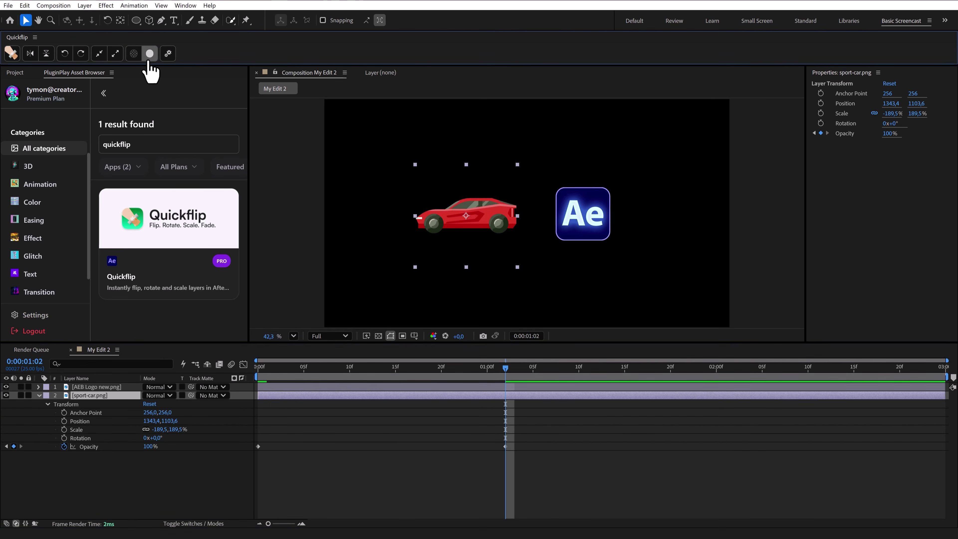
pyautogui.press('space')
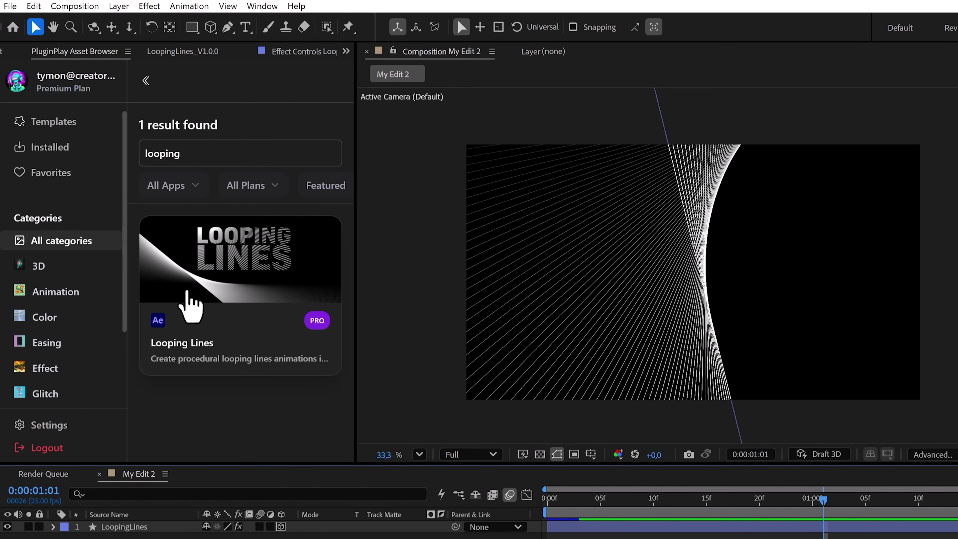
# Choose the Wavey Curtain preset in Looping Lines, set the loop length to 3 seconds, and reduce the number of lines.
pyautogui.click(203, 52)
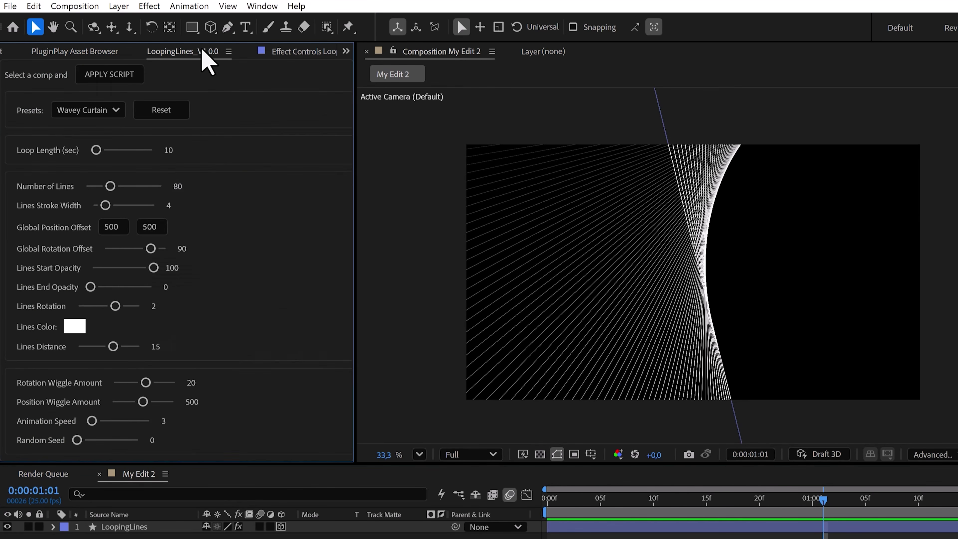
pyautogui.click(115, 111)
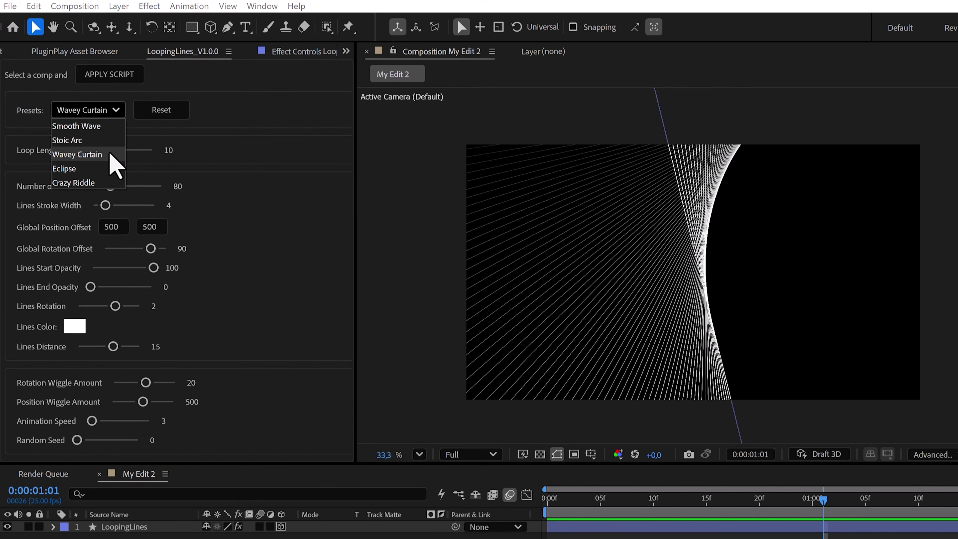
pyautogui.click(88, 157)
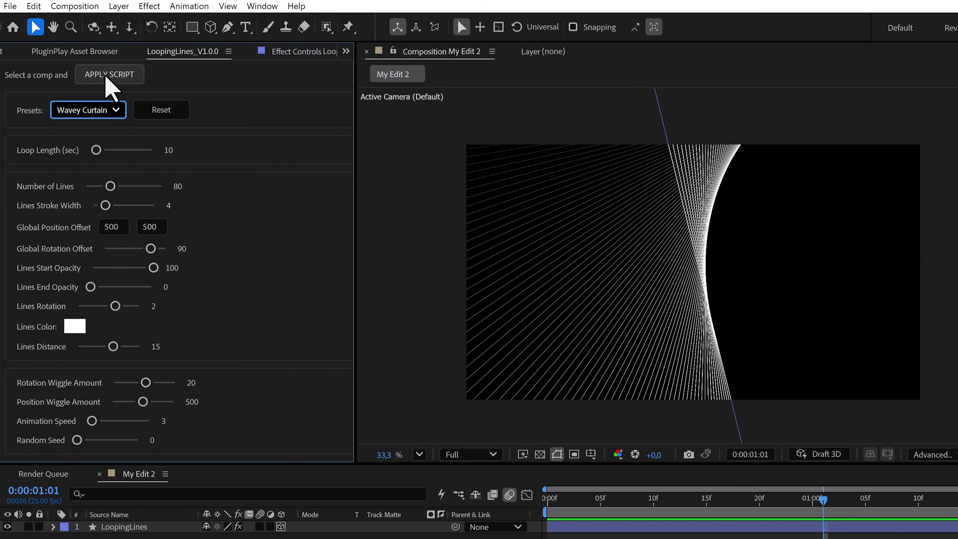
pyautogui.moveTo(97, 150); pyautogui.dragTo(95, 151)
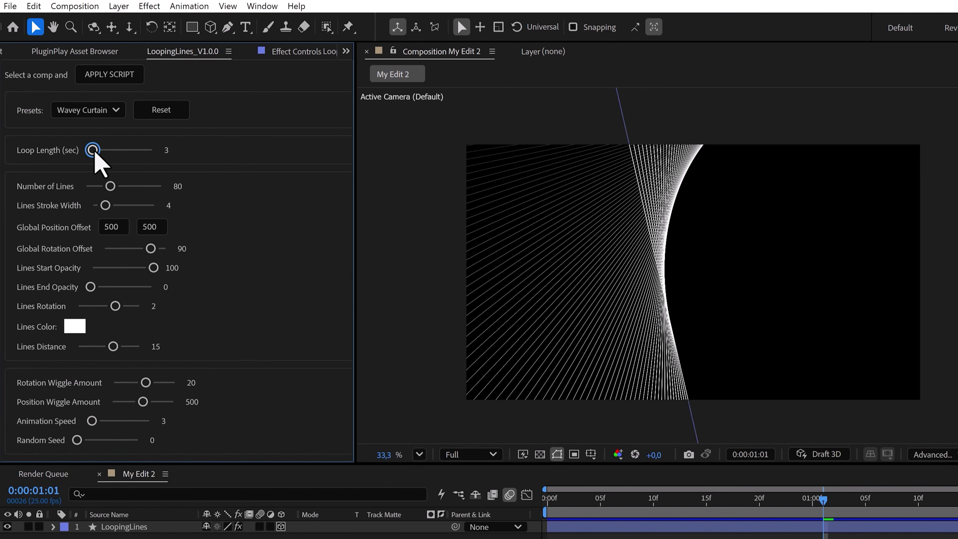
pyautogui.moveTo(112, 189)
pyautogui.mouseDown()
pyautogui.moveTo(159, 189)
pyautogui.moveTo(101, 188)
pyautogui.moveTo(114, 208)
pyautogui.mouseUp()
# Change the color of the looping lines from the Looping Lines settings to teal.
pyautogui.click(75, 327)
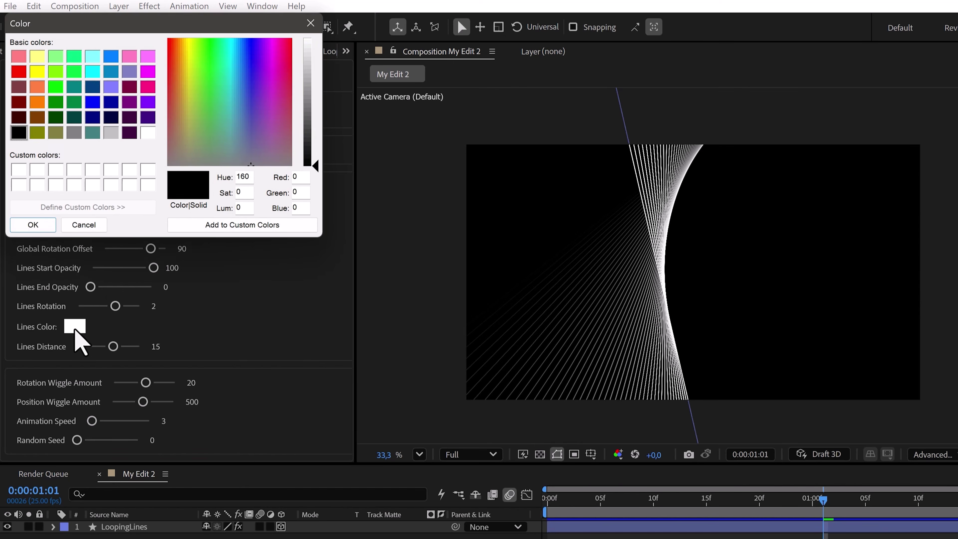
pyautogui.click(307, 95)
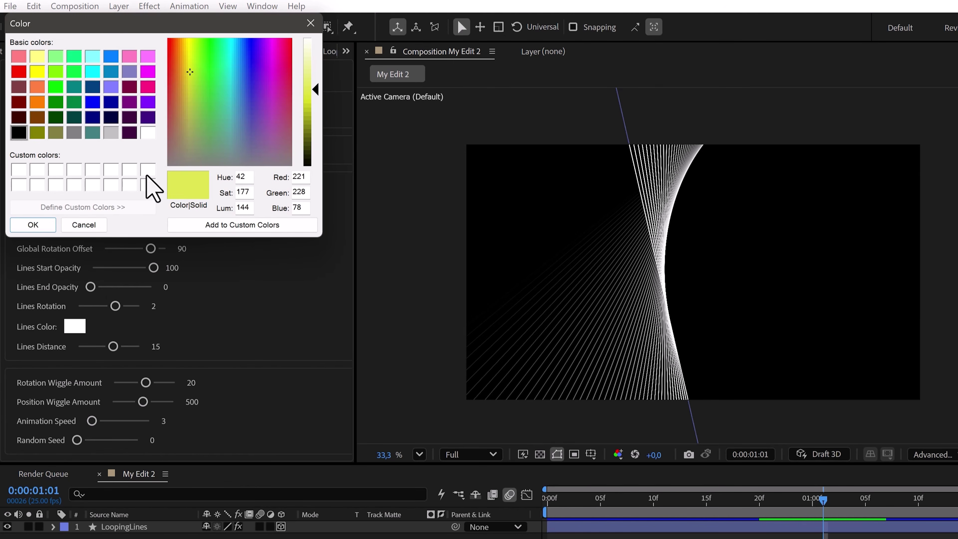
pyautogui.click(41, 224)
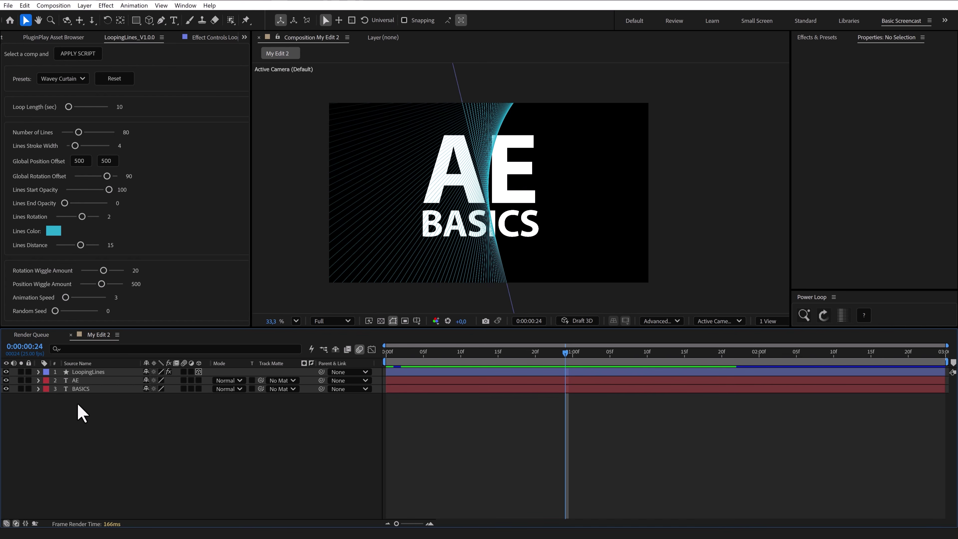
# Use the LoopingLines layer as the track matte for the AE and BASICS text layers, and scrub through the result.
pyautogui.moveTo(77, 405); pyautogui.dragTo(85, 381)
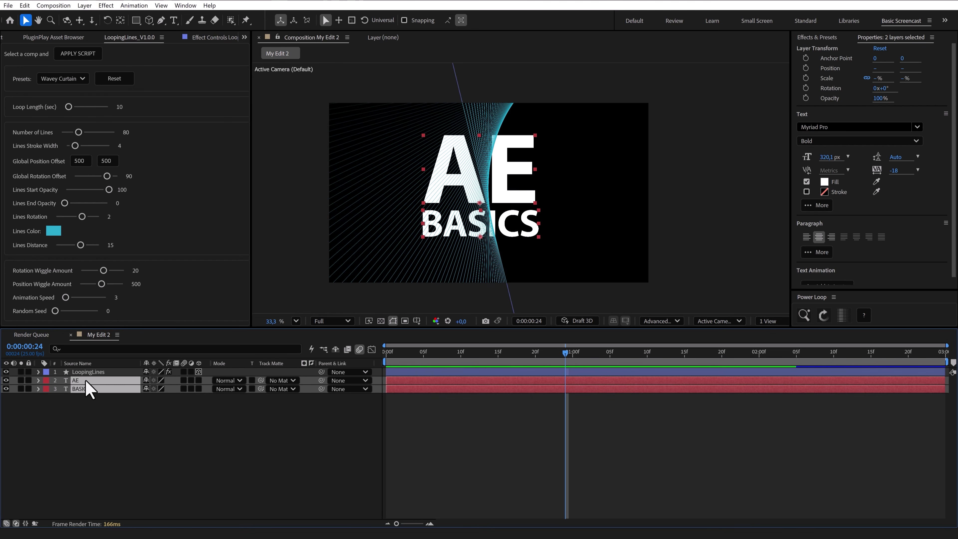
pyautogui.moveTo(260, 381); pyautogui.dragTo(83, 374)
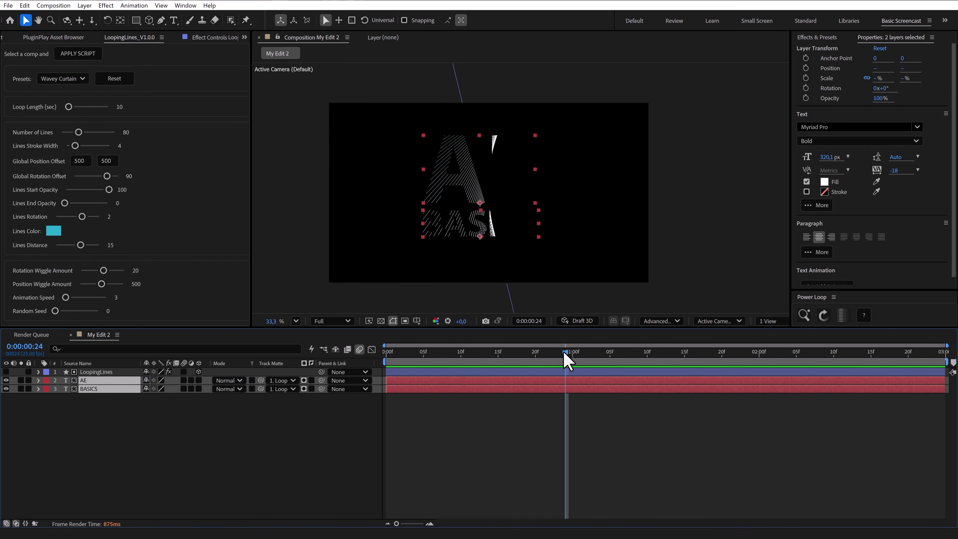
pyautogui.moveTo(566, 355)
pyautogui.mouseDown()
pyautogui.moveTo(492, 357)
pyautogui.moveTo(685, 353)
pyautogui.moveTo(462, 345)
pyautogui.moveTo(581, 345)
pyautogui.mouseUp()
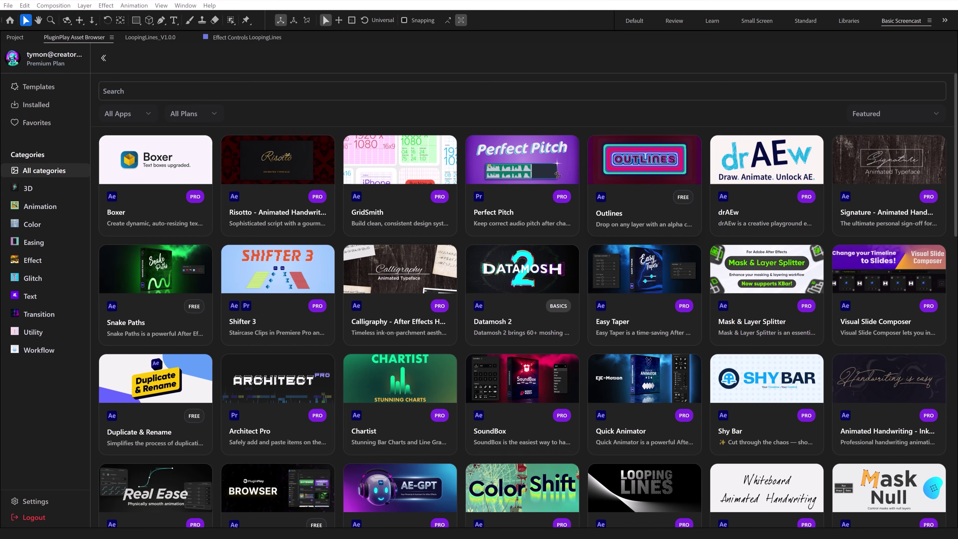
# Browse the plugins listed under all categories in the PluginPlay Asset Browser.
pyautogui.scroll(-2, 523, 302)
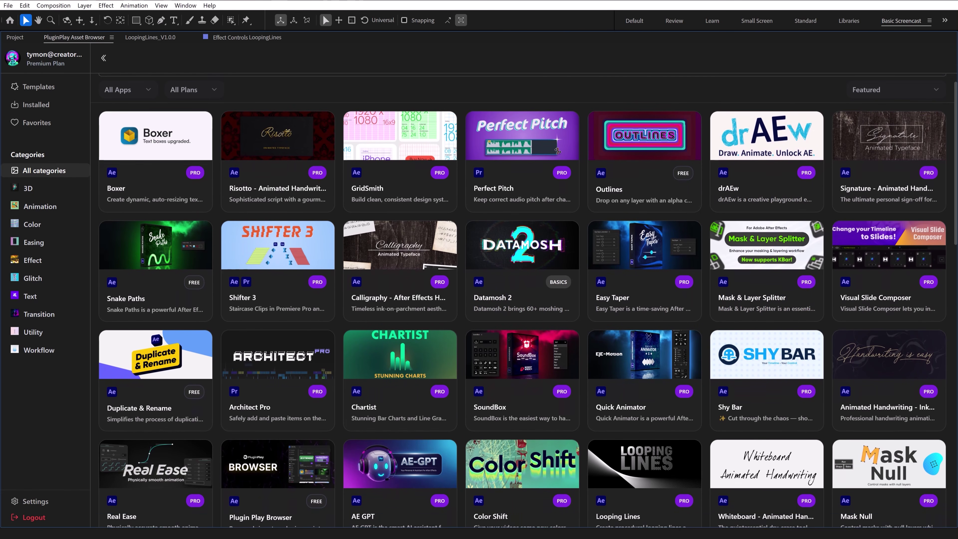
pyautogui.scroll(-4, 522, 302)
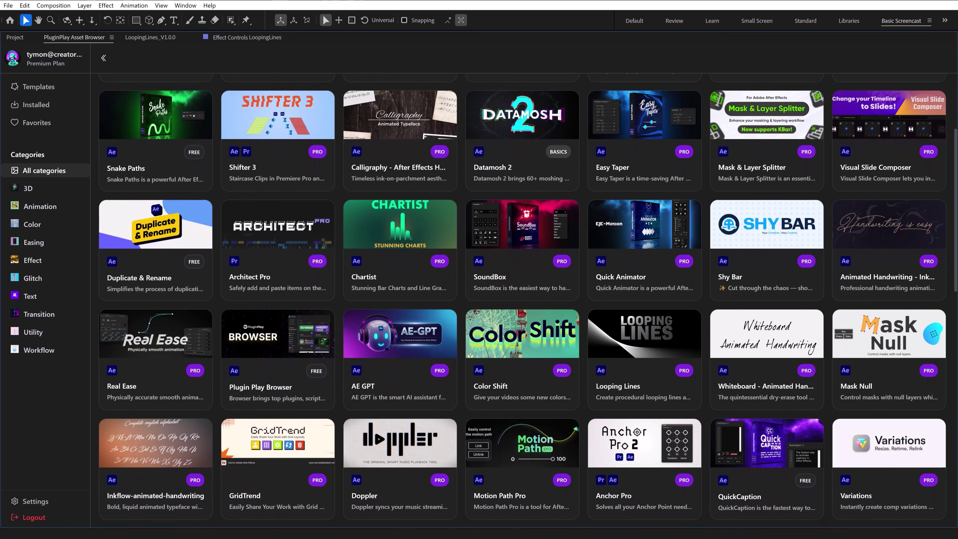
pyautogui.scroll(-4, 523, 302)
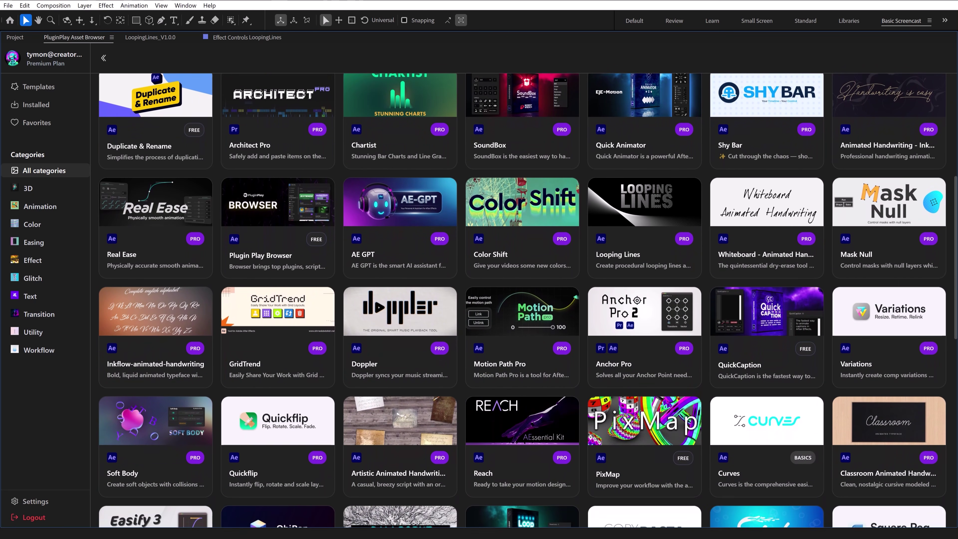
pyautogui.scroll(-4, 522, 302)
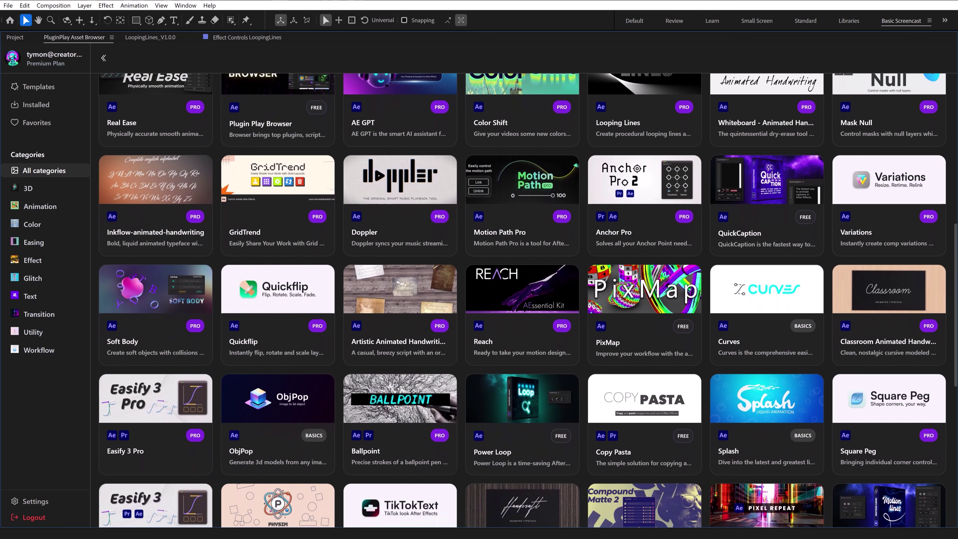